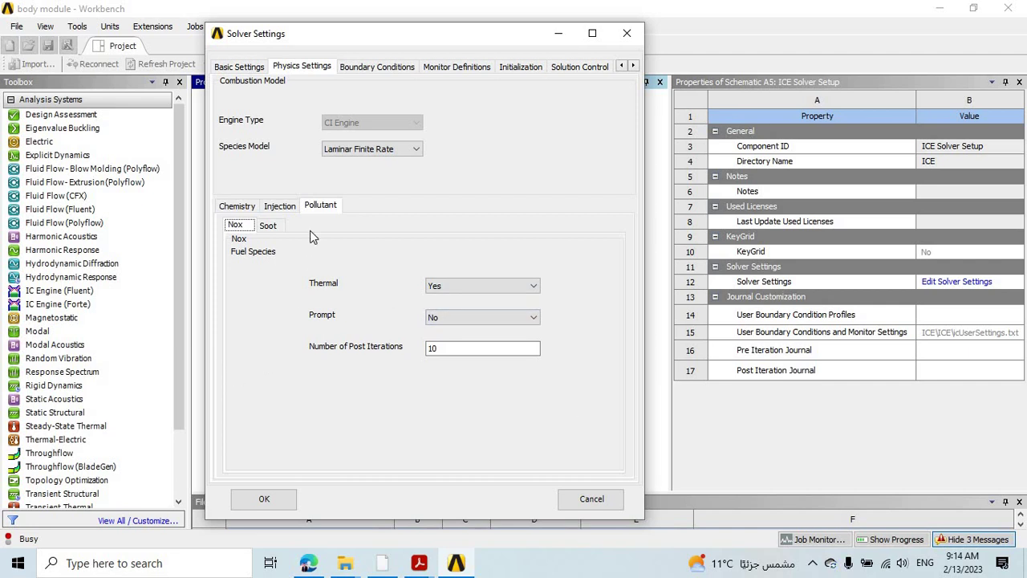
Review the Soot and Nox pollutant settings of the combustion model
left_click(266, 226)
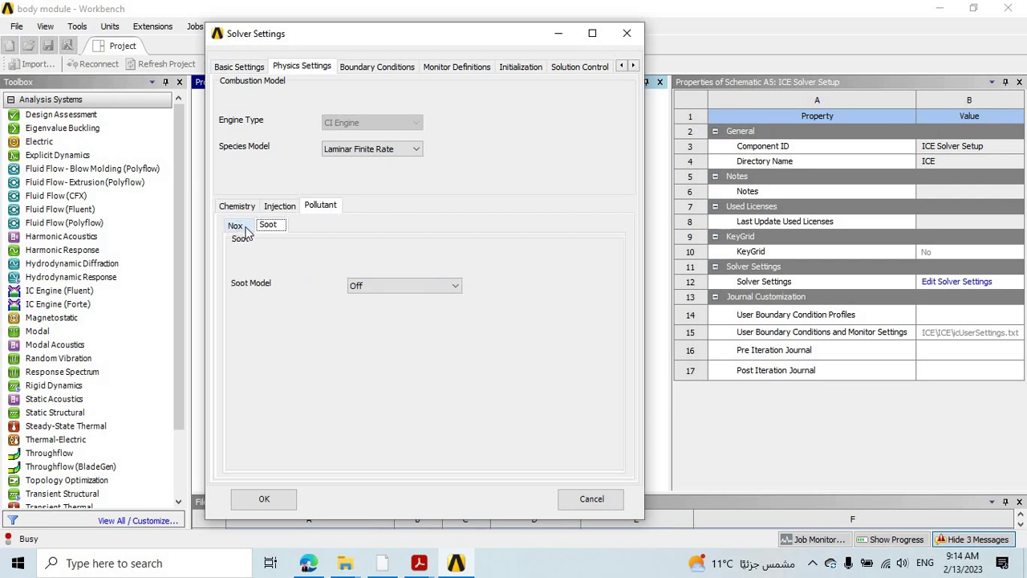
left_click(236, 228)
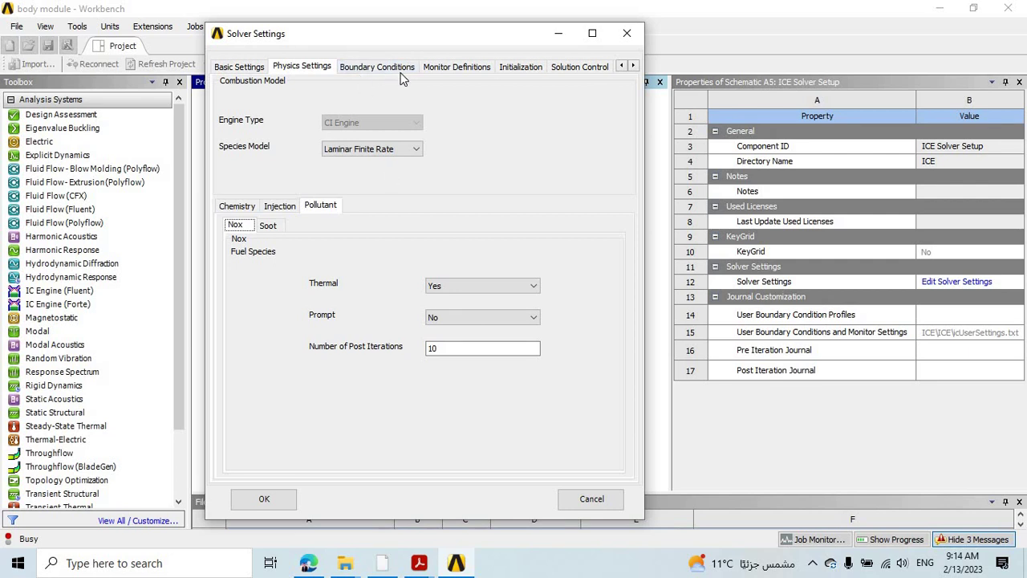
Examine the zones and the wall type offered for a new boundary condition, without creating one
left_click(393, 73)
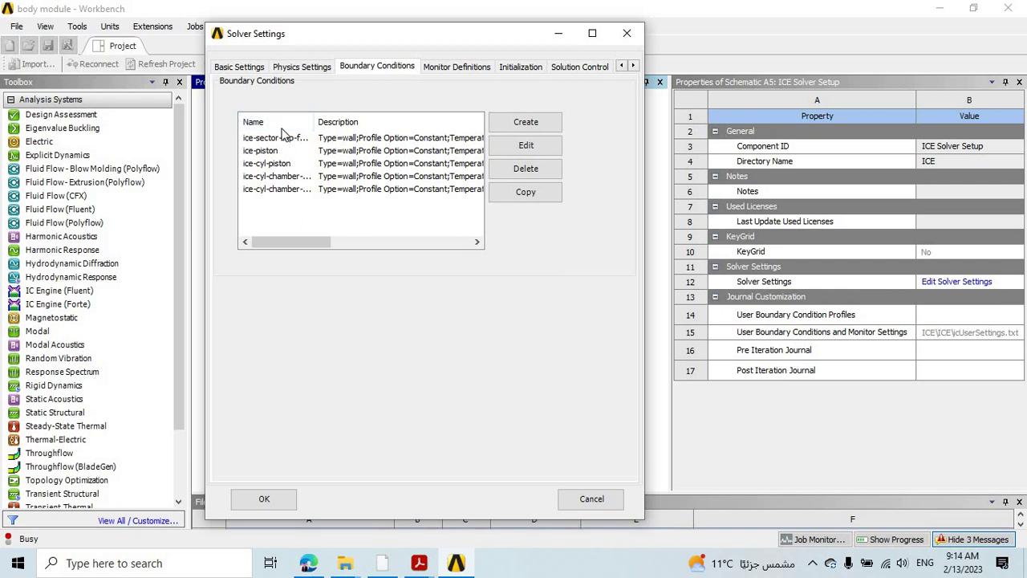
left_click(507, 125)
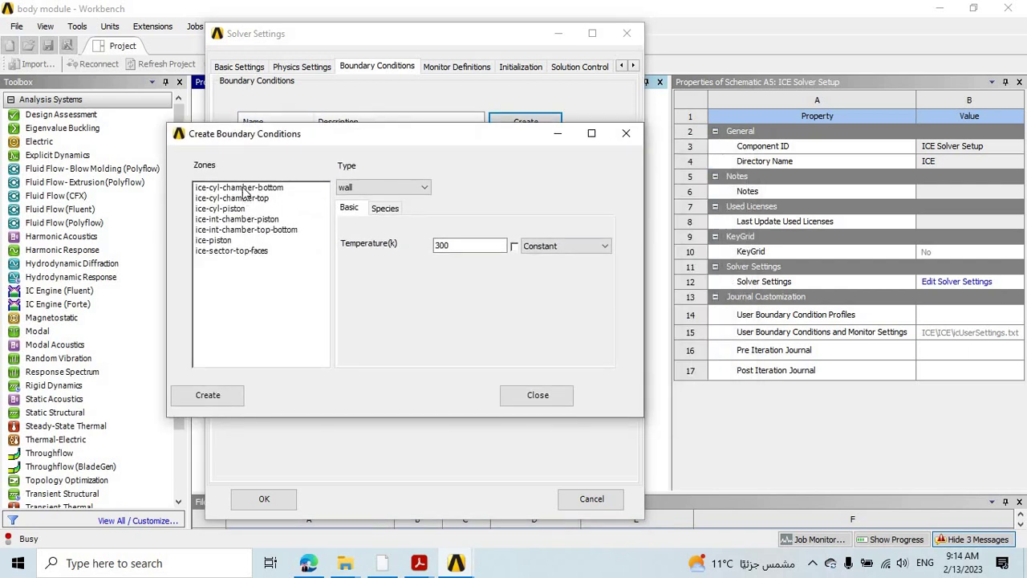
left_click(245, 188)
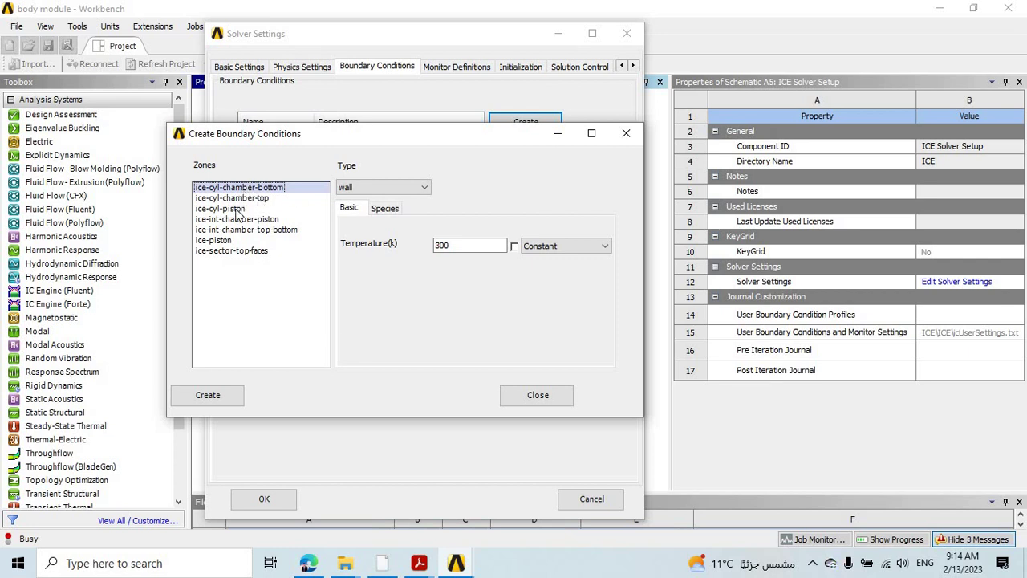
left_click(238, 210)
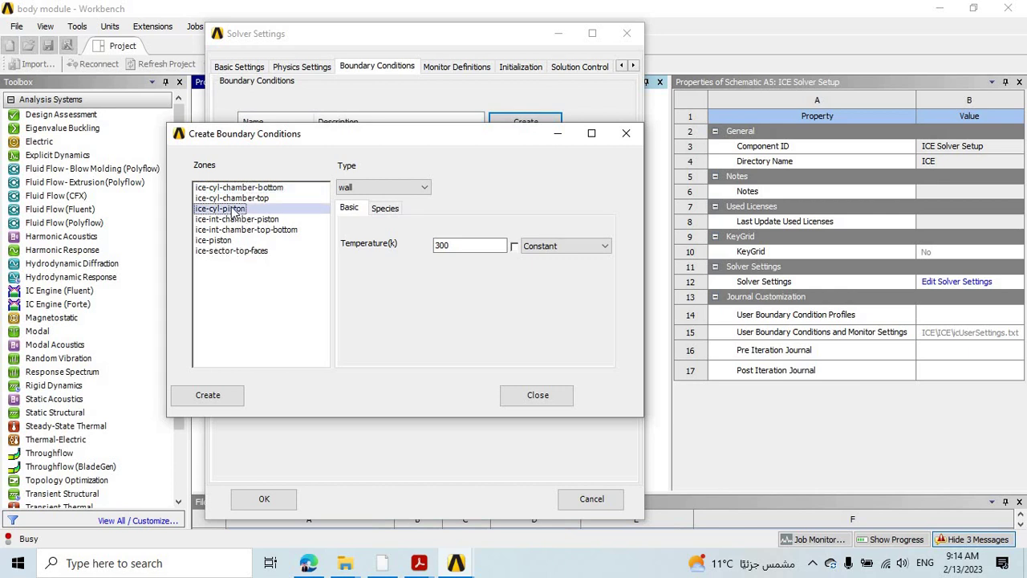
left_click(233, 240)
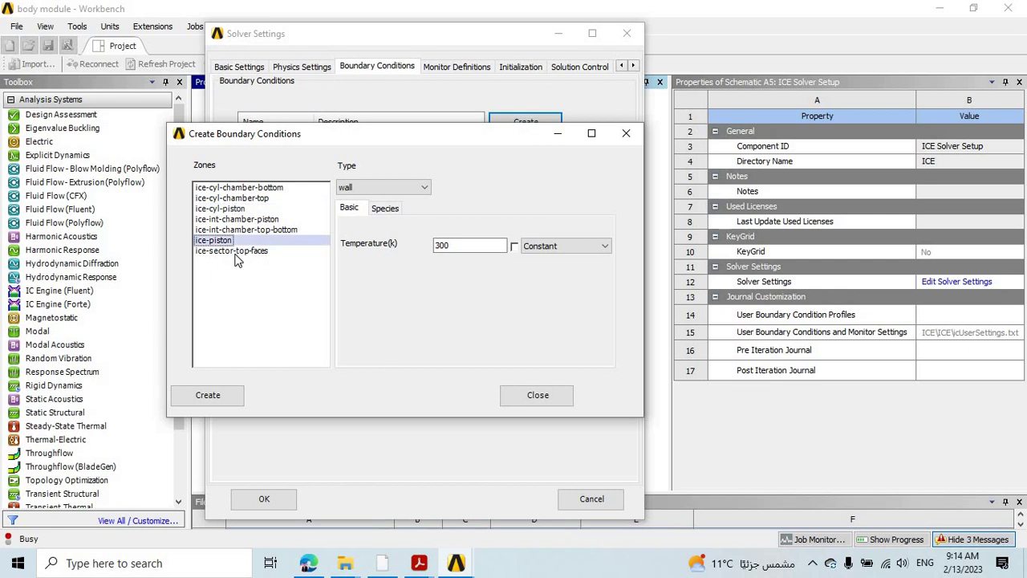
left_click(241, 251)
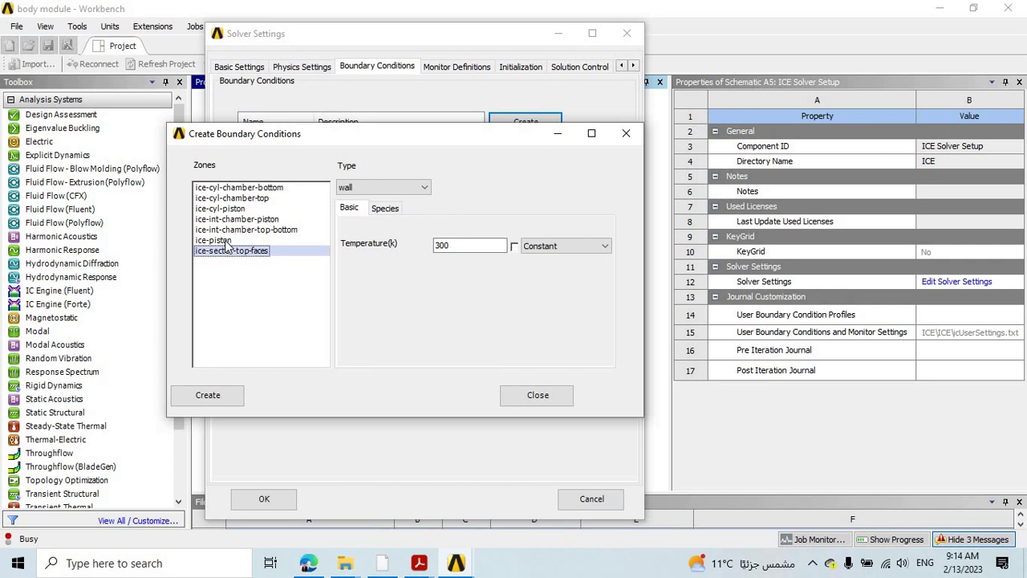
left_click(247, 189)
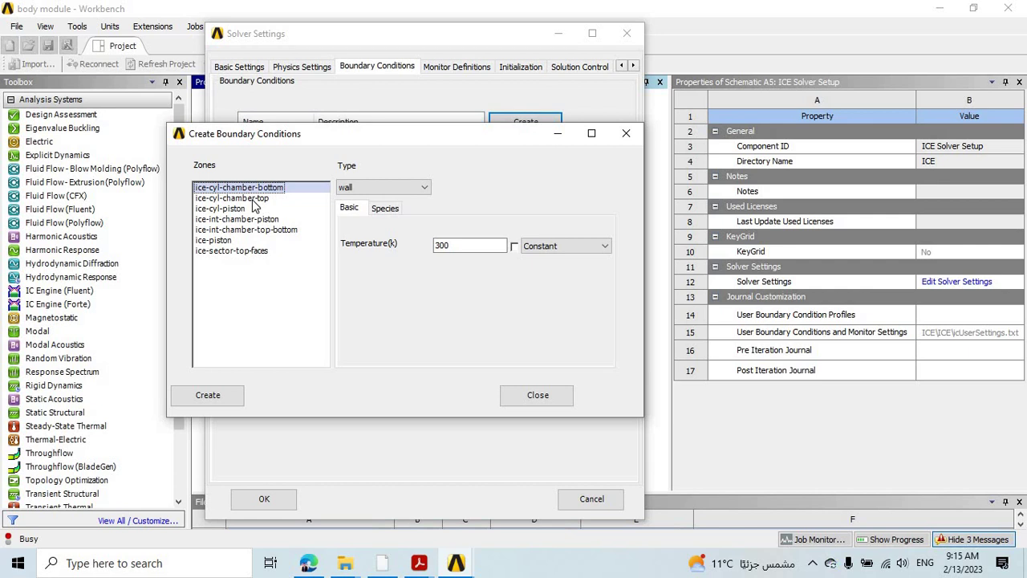
left_click(365, 191)
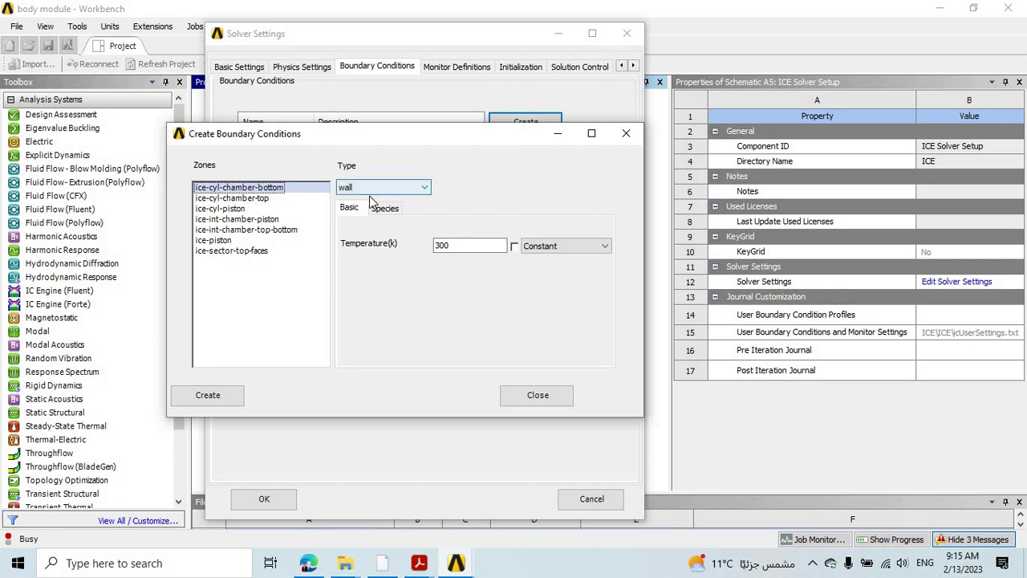
left_click(477, 278)
left_click(629, 134)
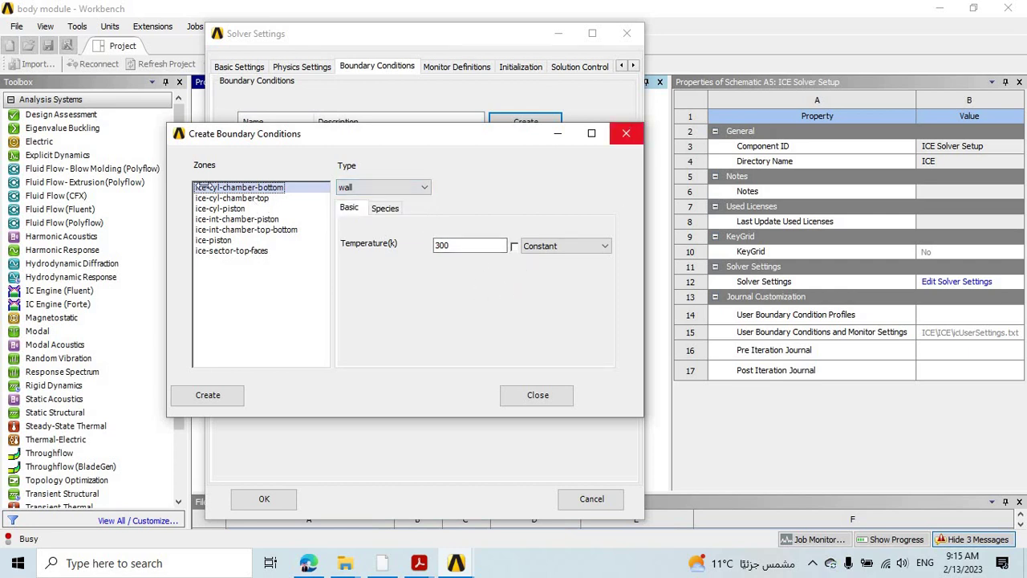
Examine the temperatures in the existing boundary condition descriptions and the settings offered for a new one
left_click(285, 140)
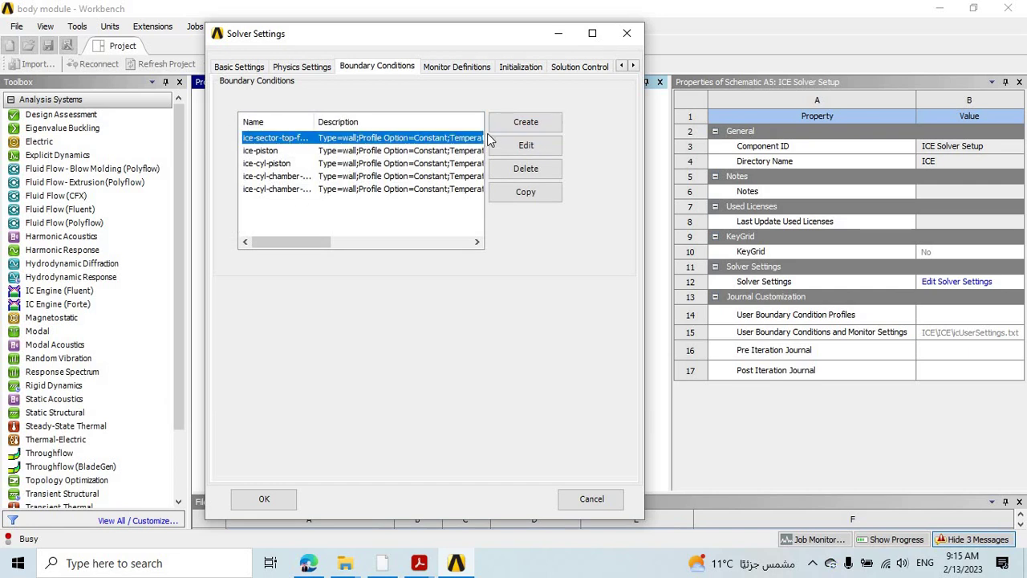
left_click(515, 125)
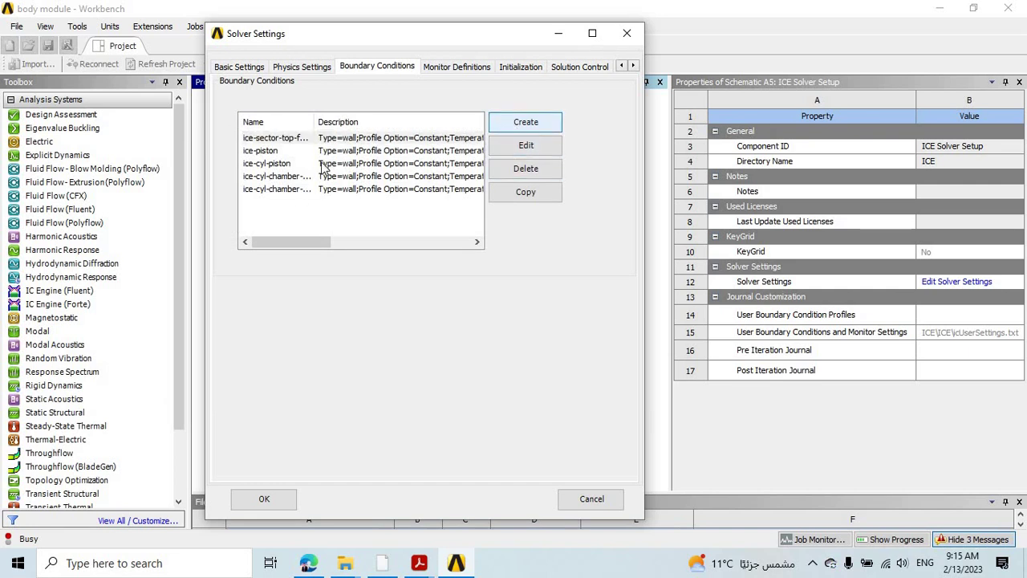
left_click(337, 206)
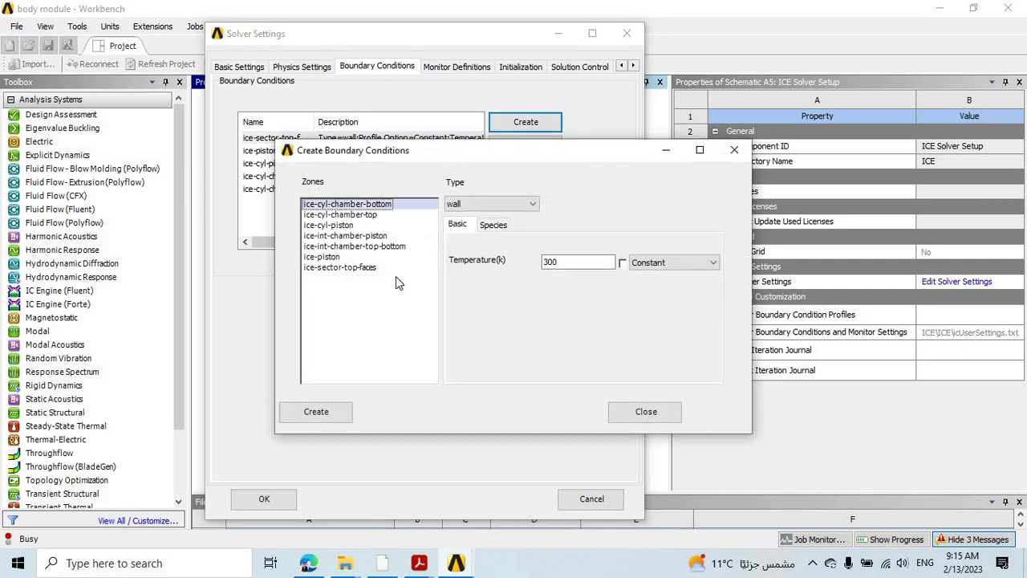
left_click_drag(448, 155, 395, 289)
left_click(682, 284)
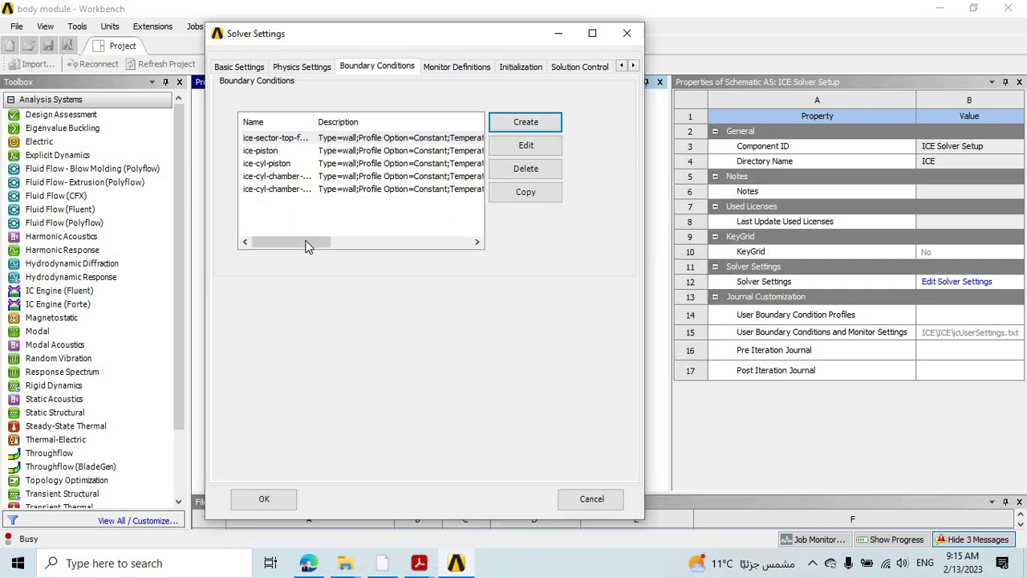
left_click_drag(313, 241, 418, 207)
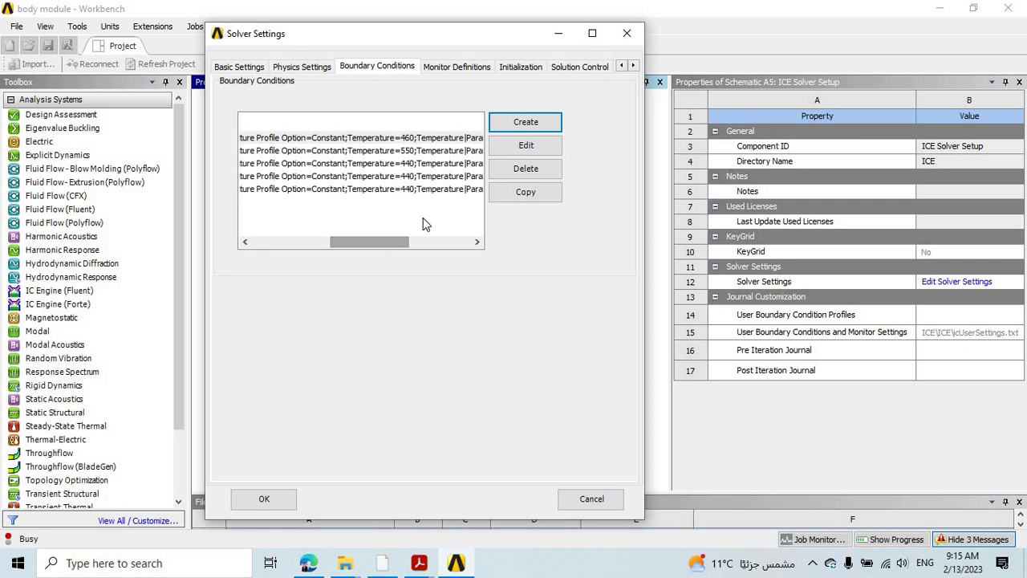
left_click(505, 129)
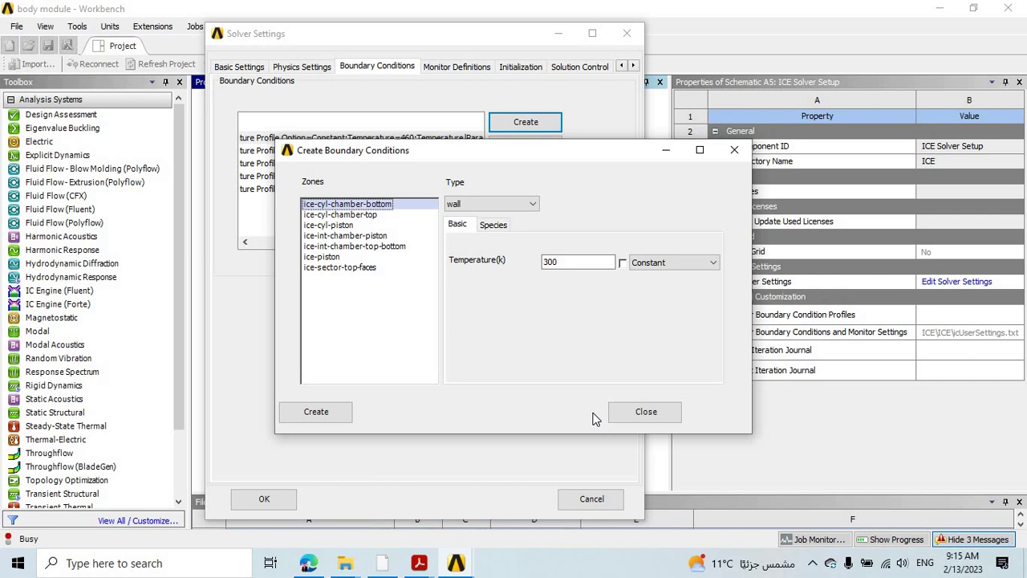
left_click(647, 414)
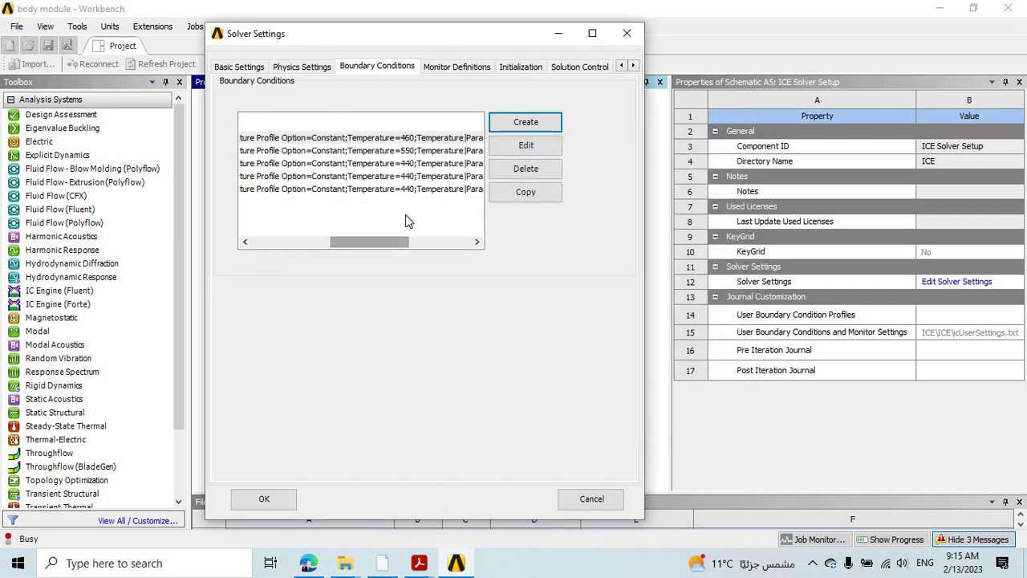
left_click_drag(391, 244, 269, 245)
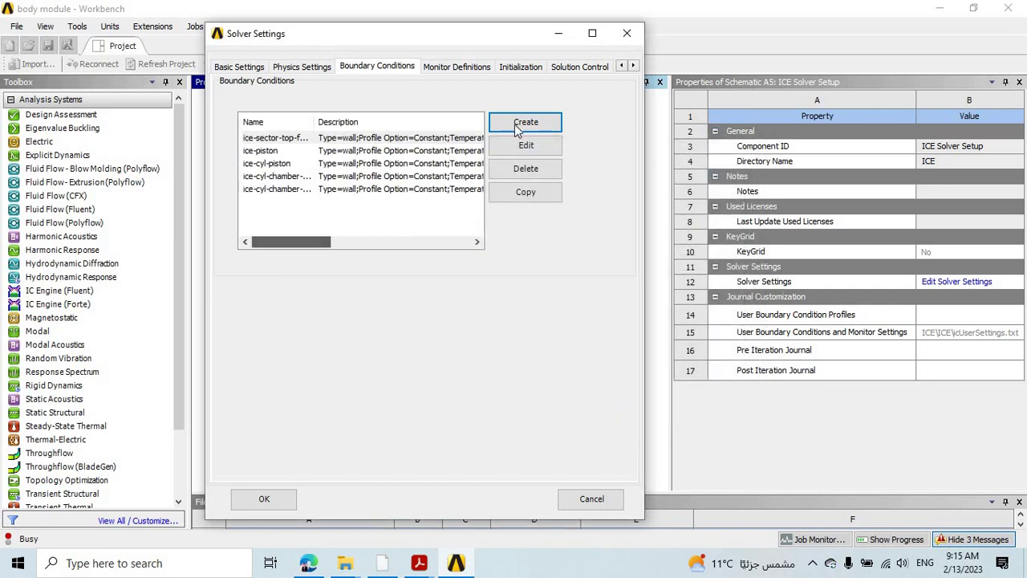
left_click(523, 124)
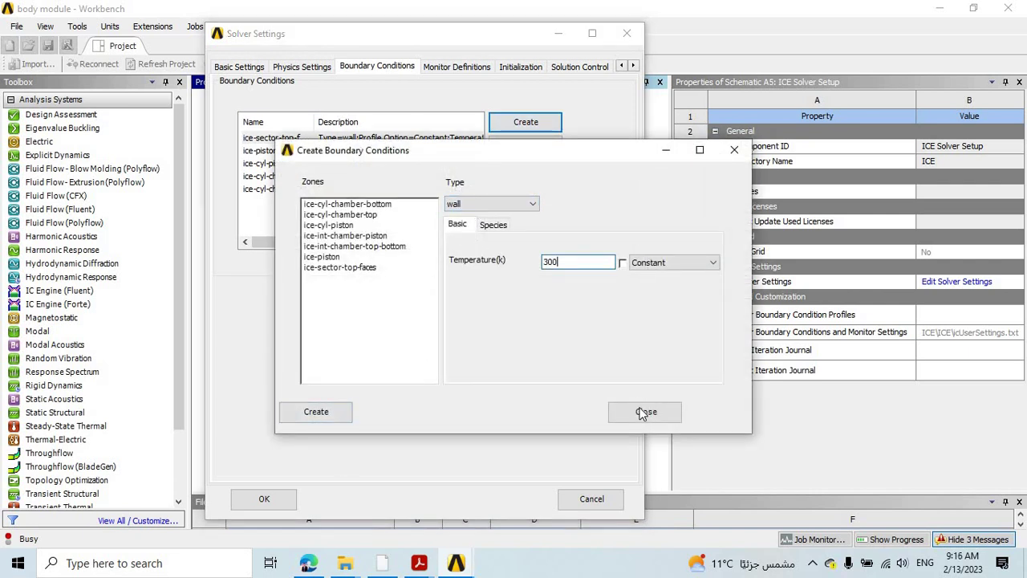
left_click(394, 105)
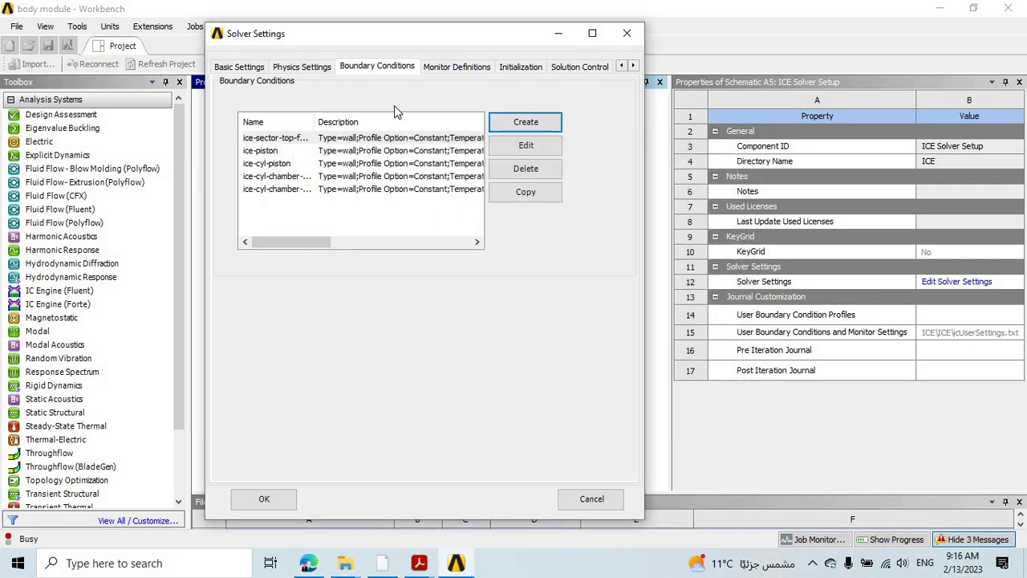
Start a new monitor definition of type Volume with report type Max and field variable Pressure
left_click(450, 67)
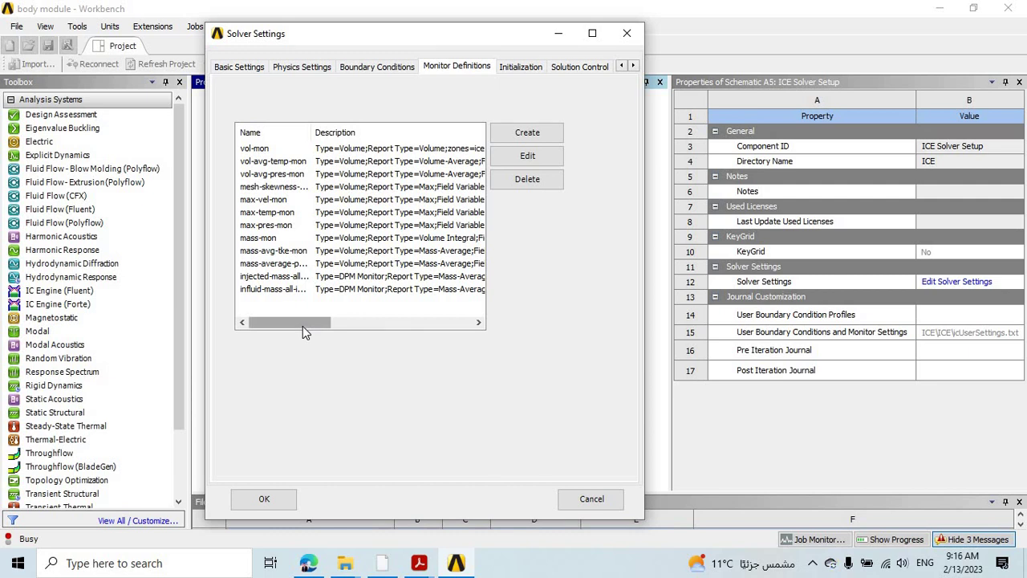
left_click(519, 155)
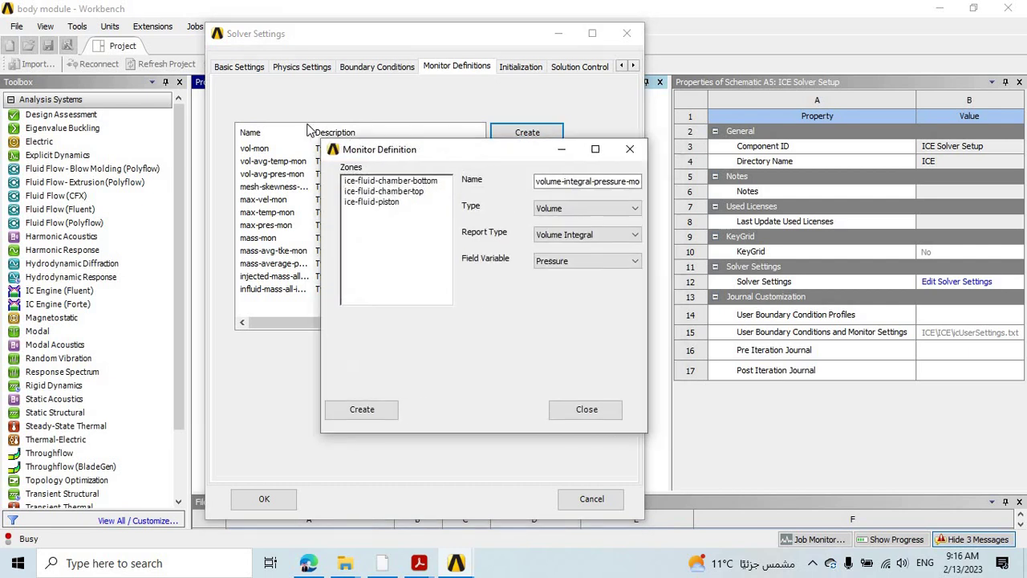
left_click(397, 175)
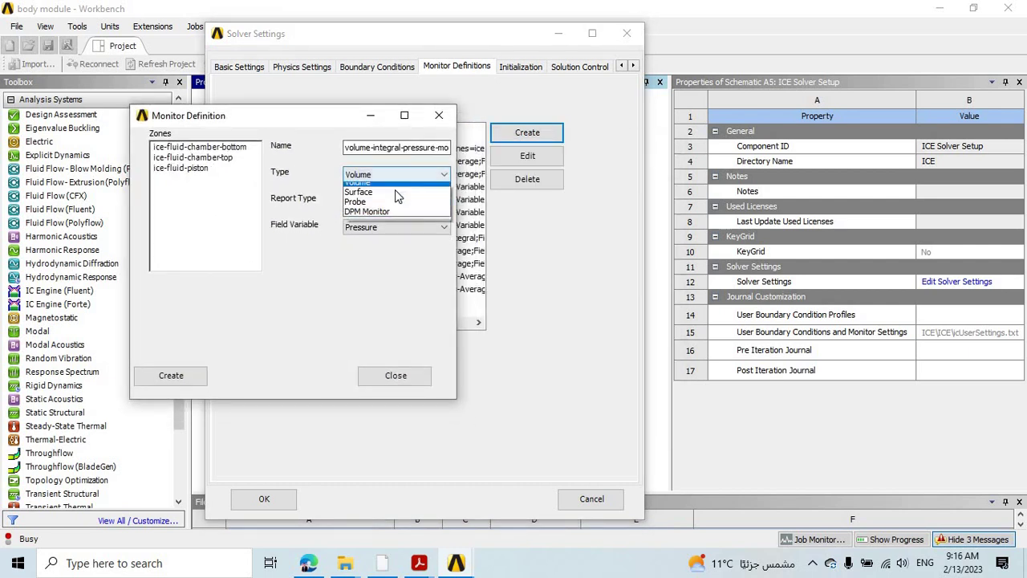
left_click(393, 188)
left_click(393, 201)
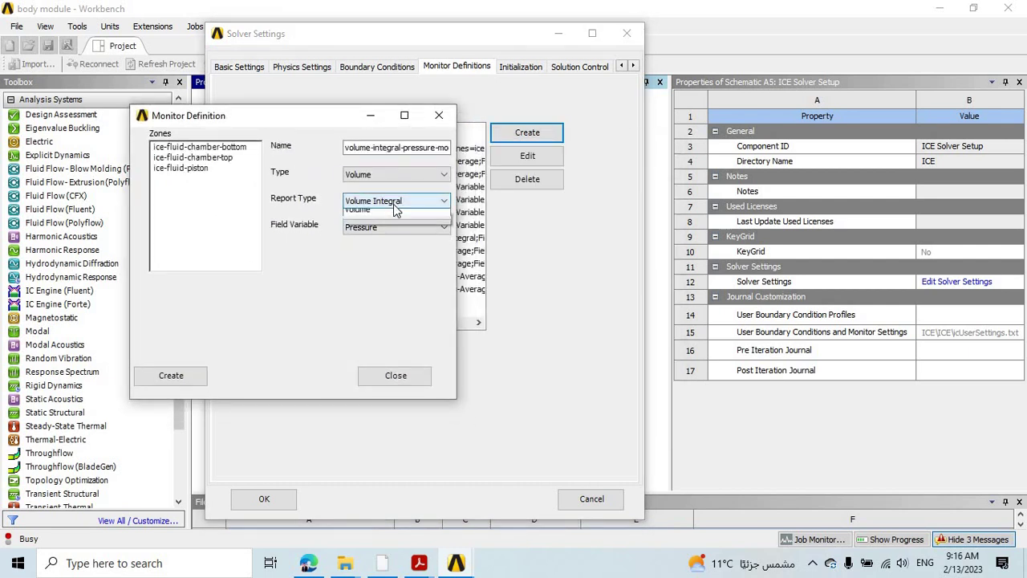
left_click(373, 225)
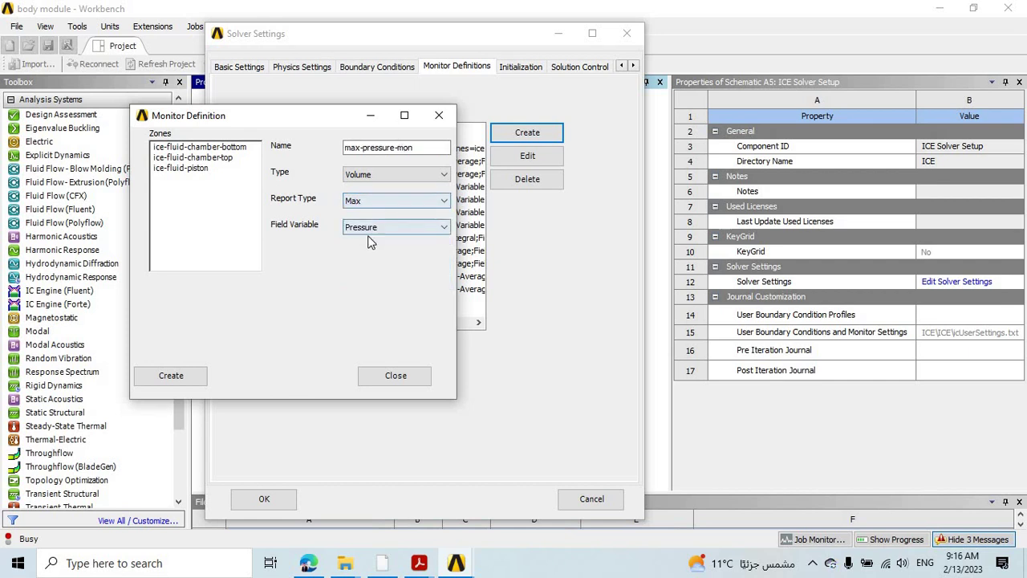
left_click(377, 201)
left_click(373, 225)
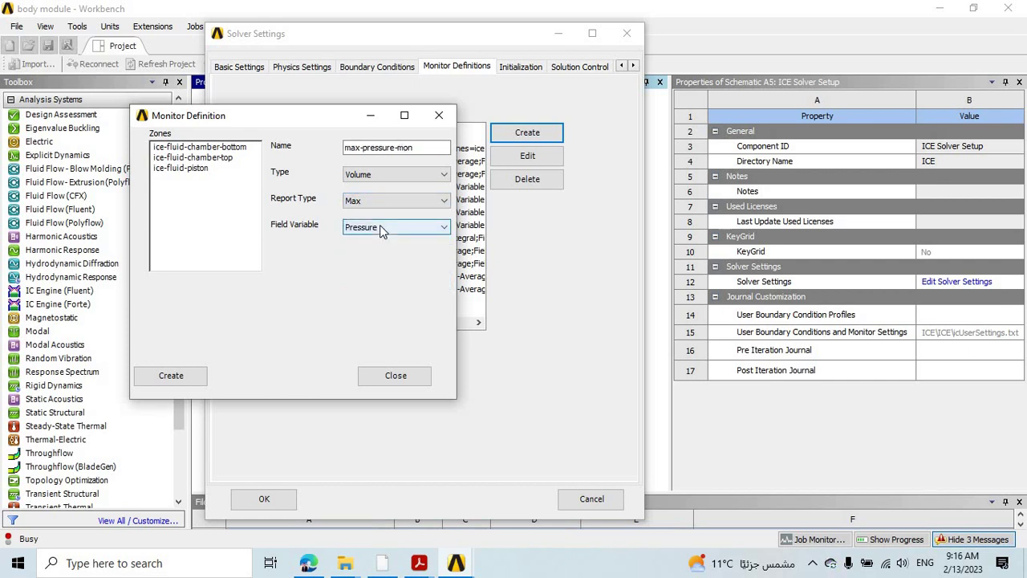
left_click(379, 228)
Create the max-pressure-mon monitor on the zones ice-fluid-chamber-bottom, ice-fluid-chamber-top and ice-fluid-piston
left_click(221, 154)
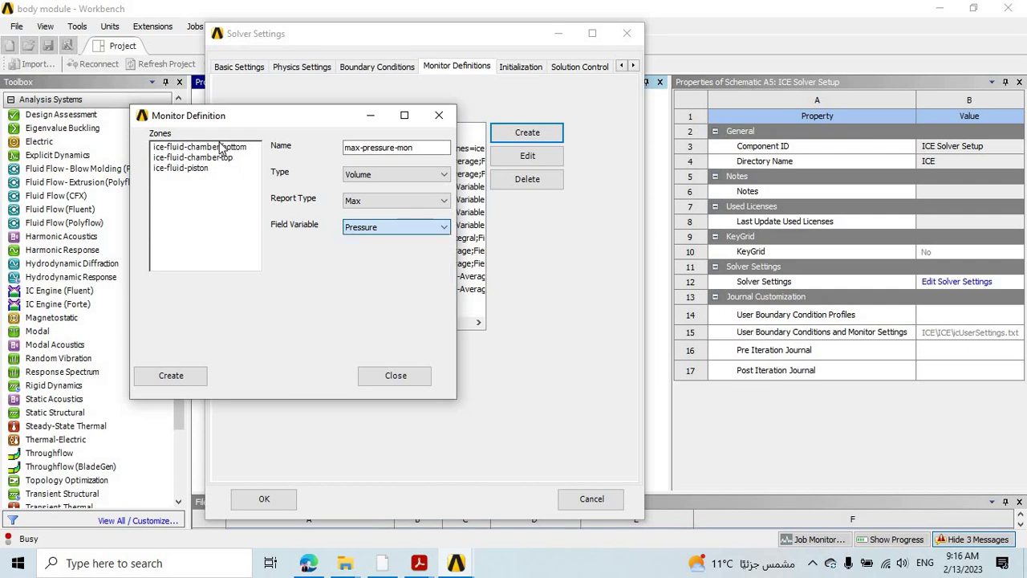
left_click(218, 148)
left_click(218, 157)
left_click(219, 148, "ctrl")
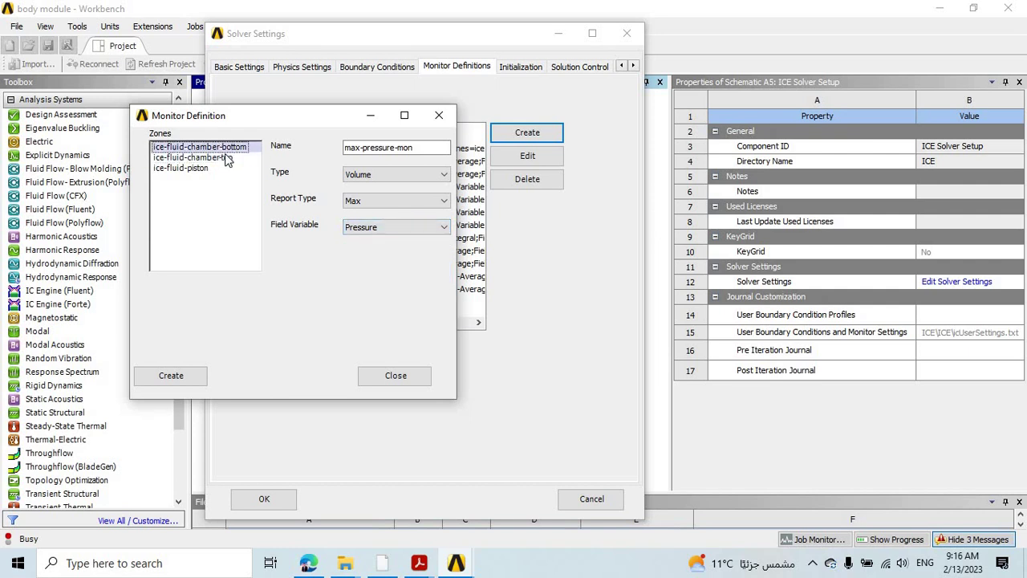
key("shift+Down")
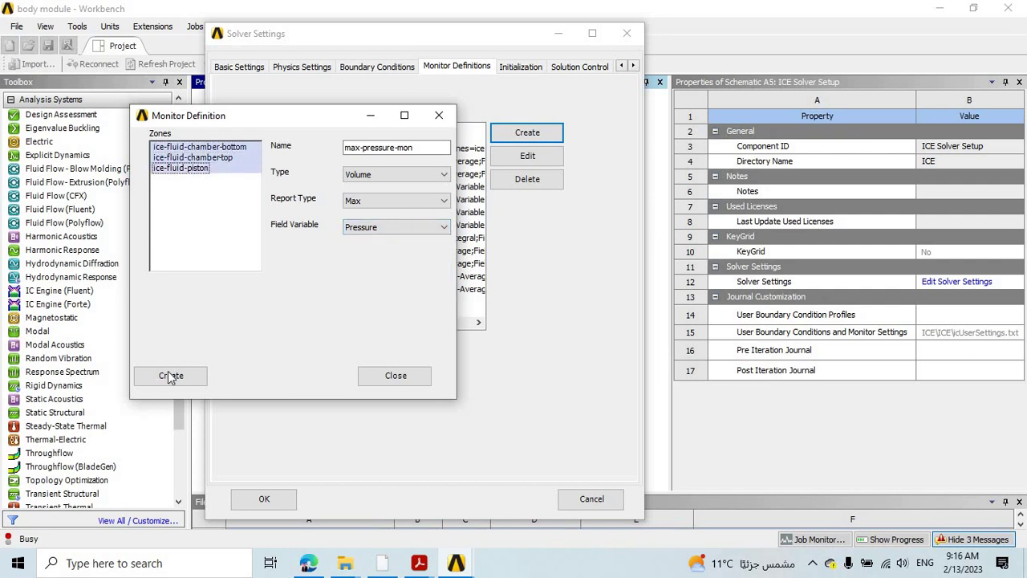
left_click(169, 375)
left_click(393, 375)
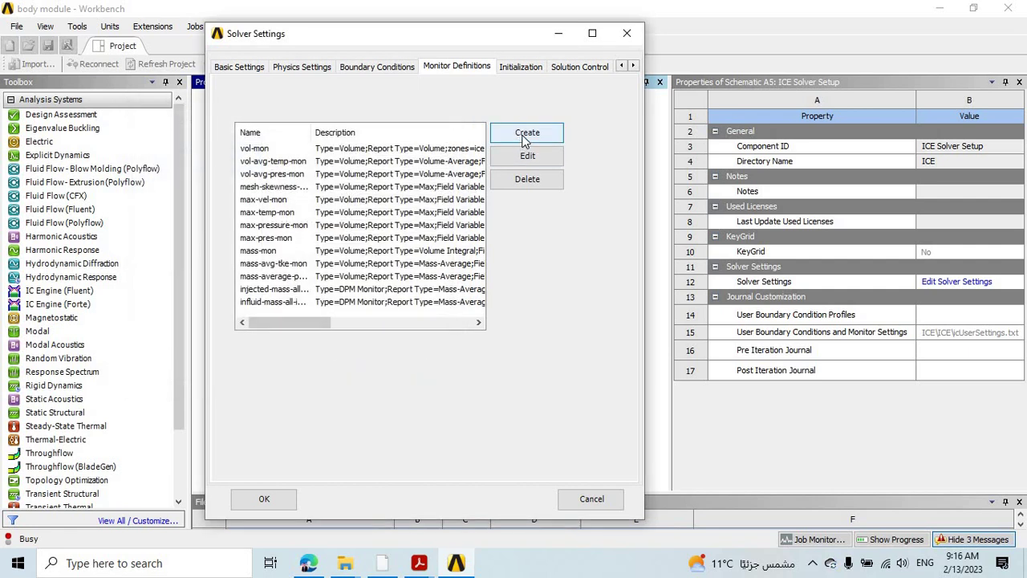
Examine the types, report types and field variables offered for a new monitor definition
left_click(245, 161)
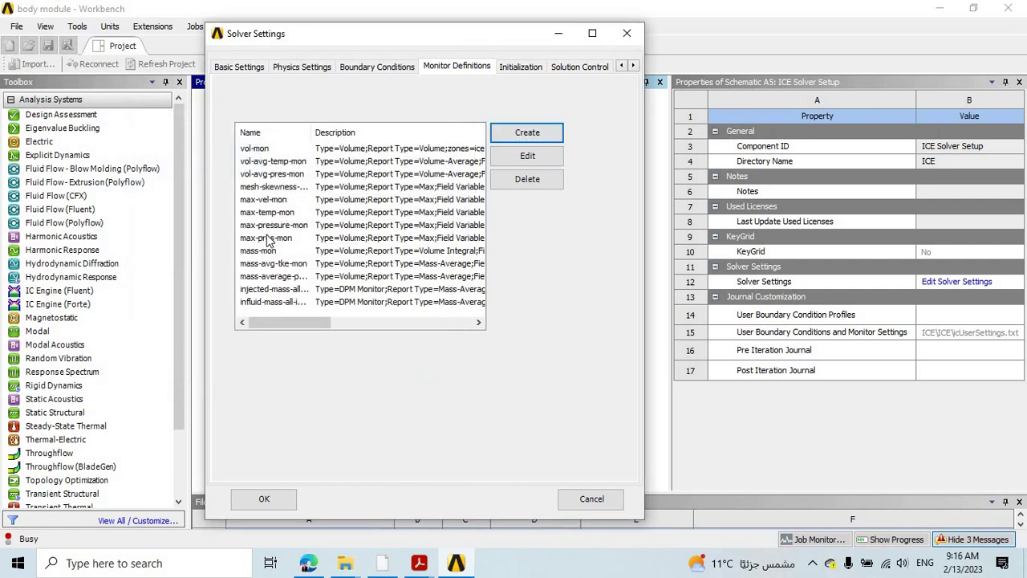
left_click(286, 277)
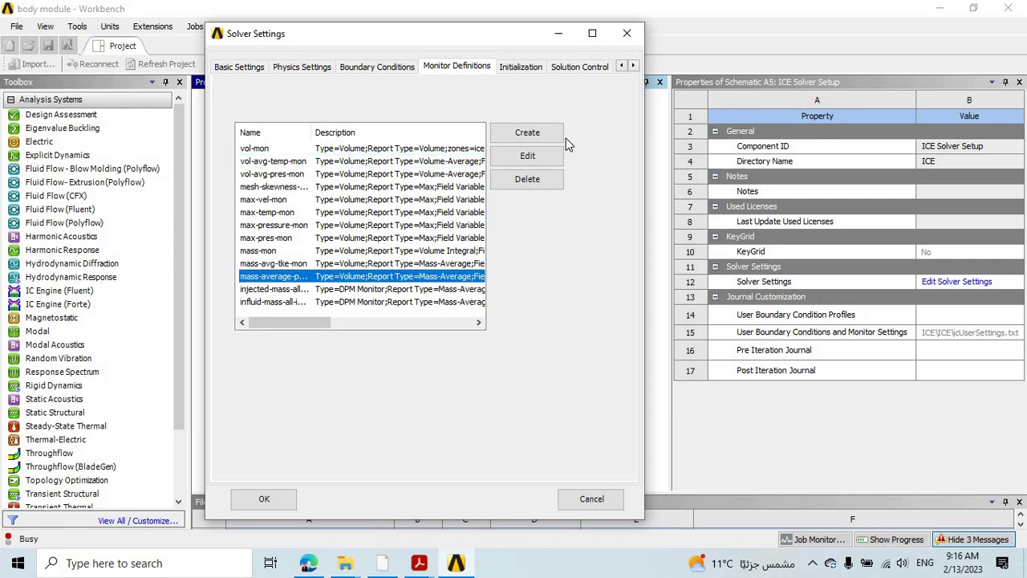
left_click(518, 134)
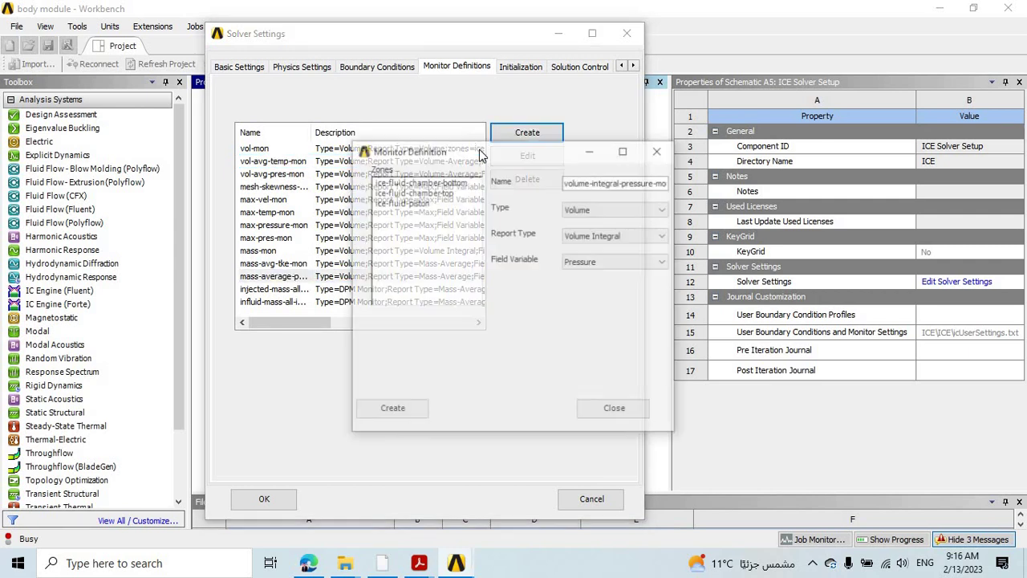
left_click_drag(527, 148, 346, 145)
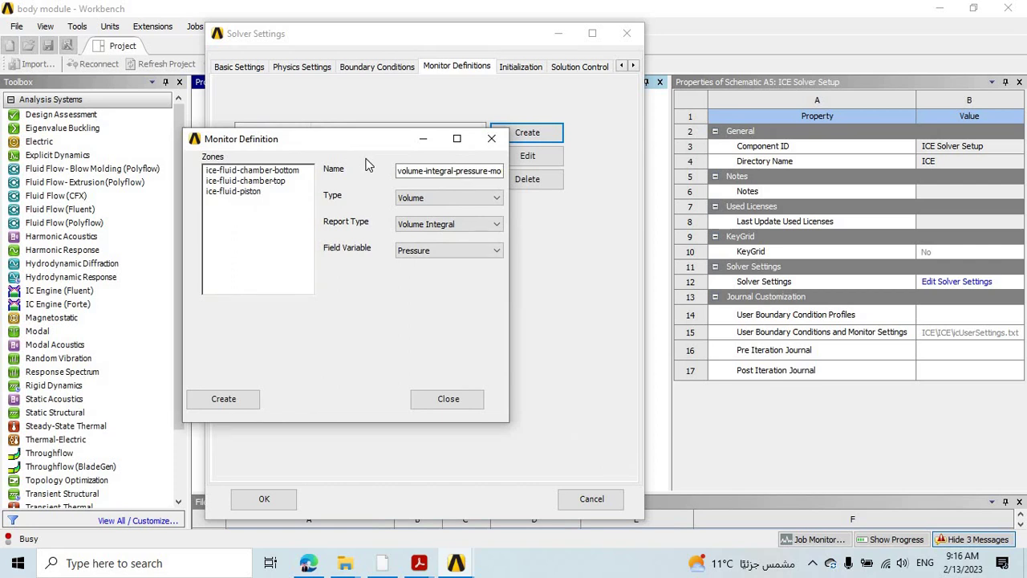
left_click(433, 197)
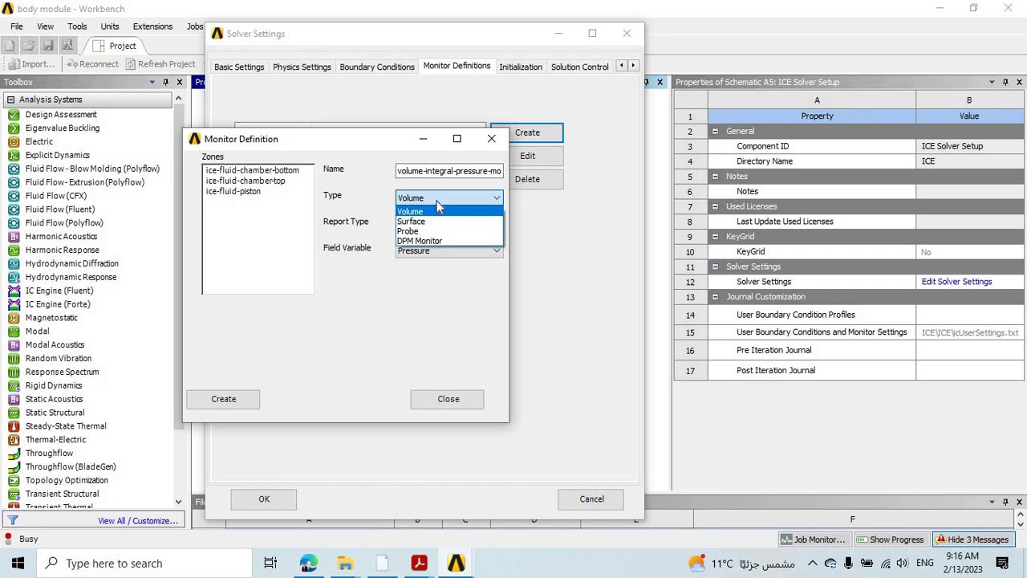
left_click(440, 211)
left_click(444, 223)
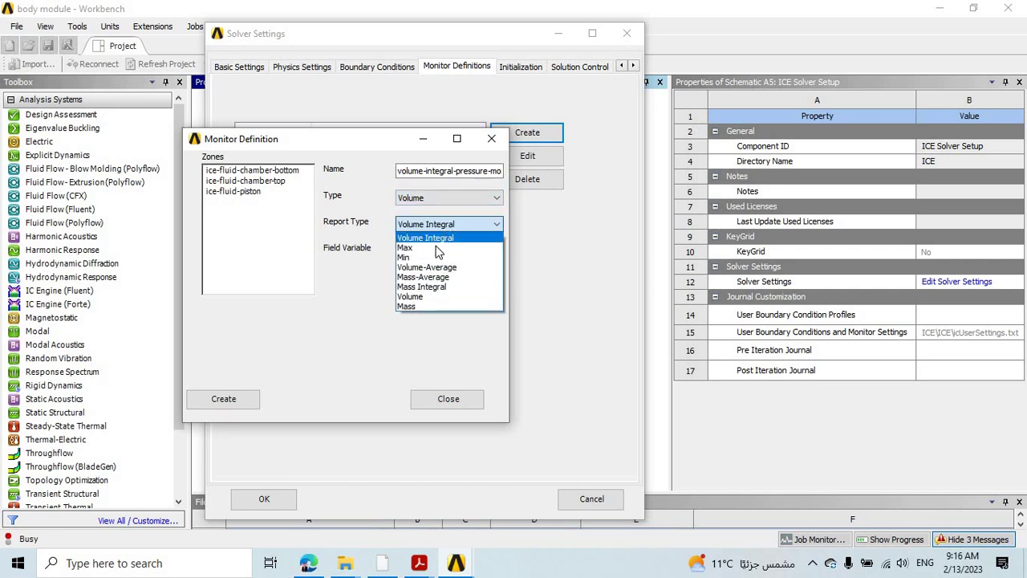
key("Escape")
left_click(437, 250)
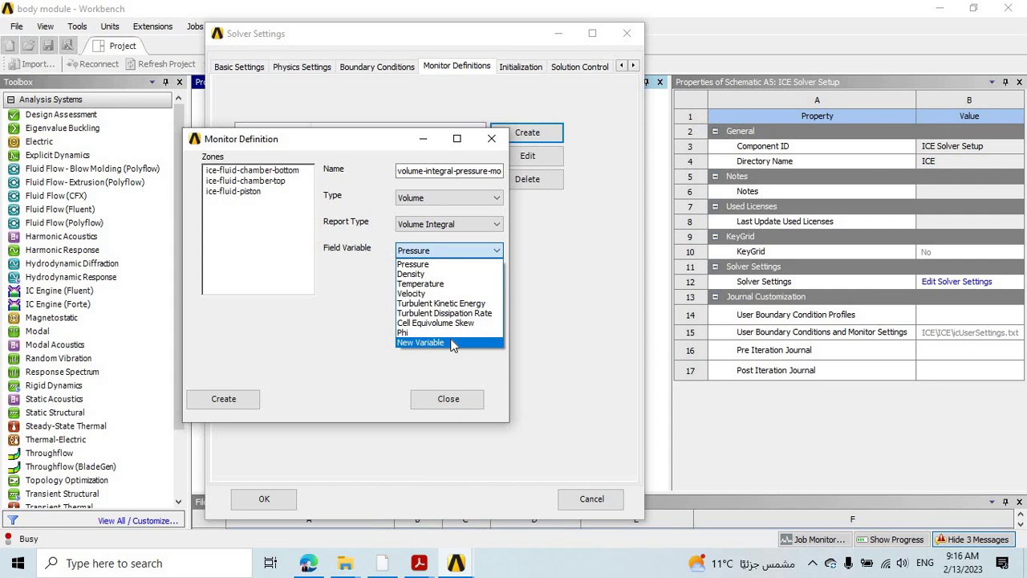
Choose New Variable as the monitor's field variable and examine the available quantities and the Pressure subtypes
left_click(421, 342)
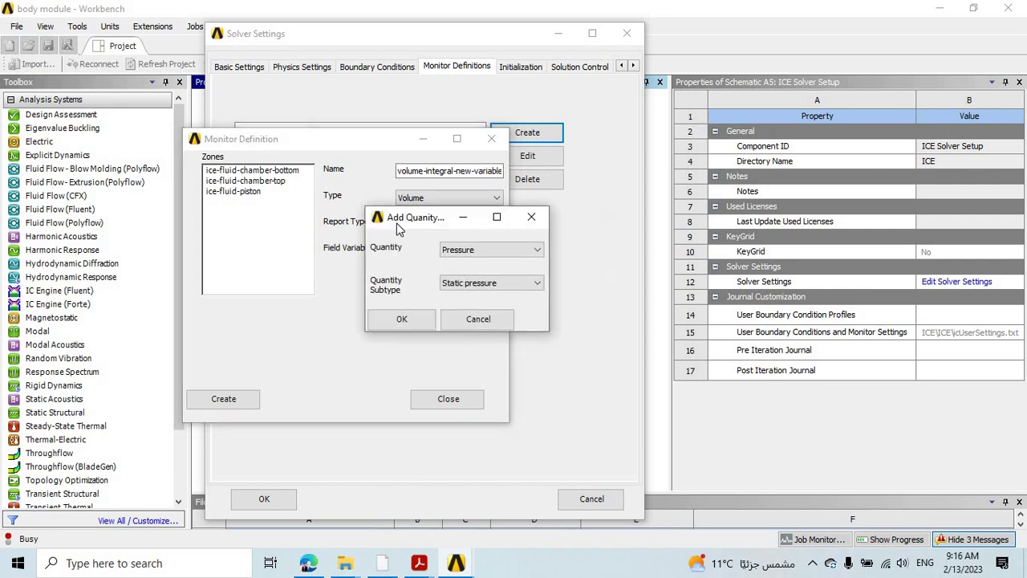
left_click(412, 222)
left_click(413, 225)
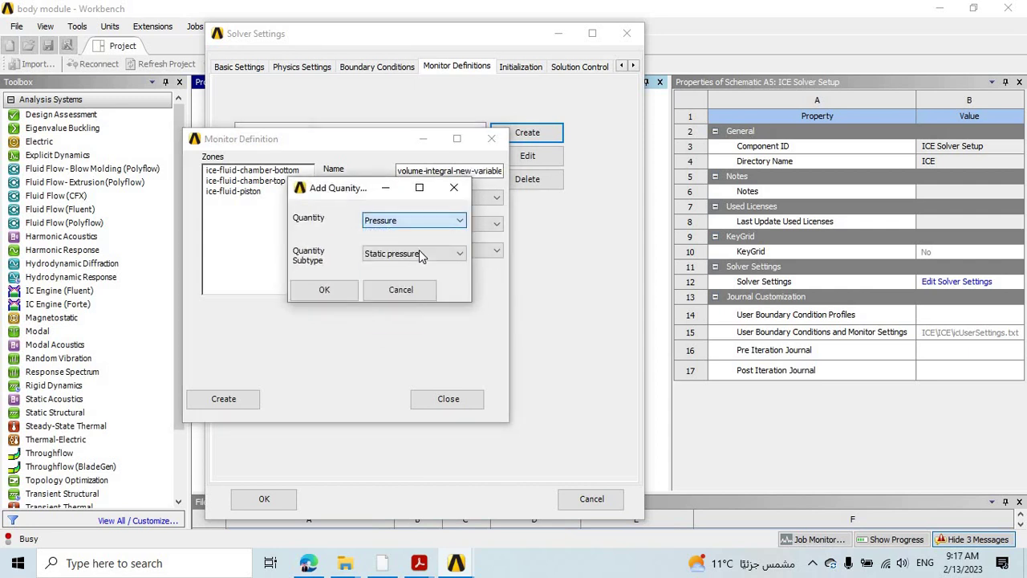
left_click(419, 252)
left_click(408, 223)
left_click(408, 223)
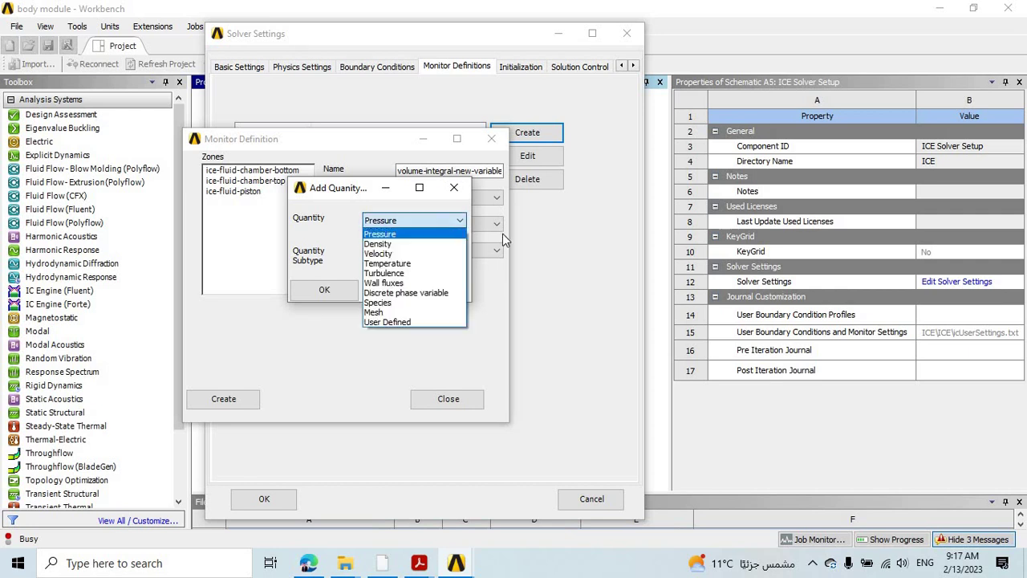
left_click(394, 234)
left_click(431, 252)
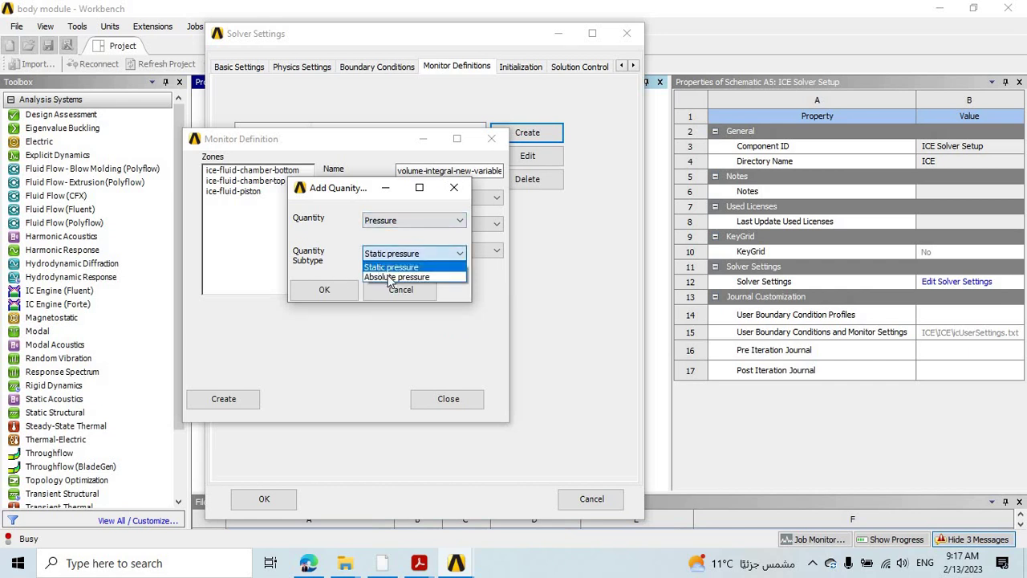
Examine the subtypes offered for the Velocity quantity, and close the monitor definition without adding a quantity
left_click(391, 231)
left_click(390, 232)
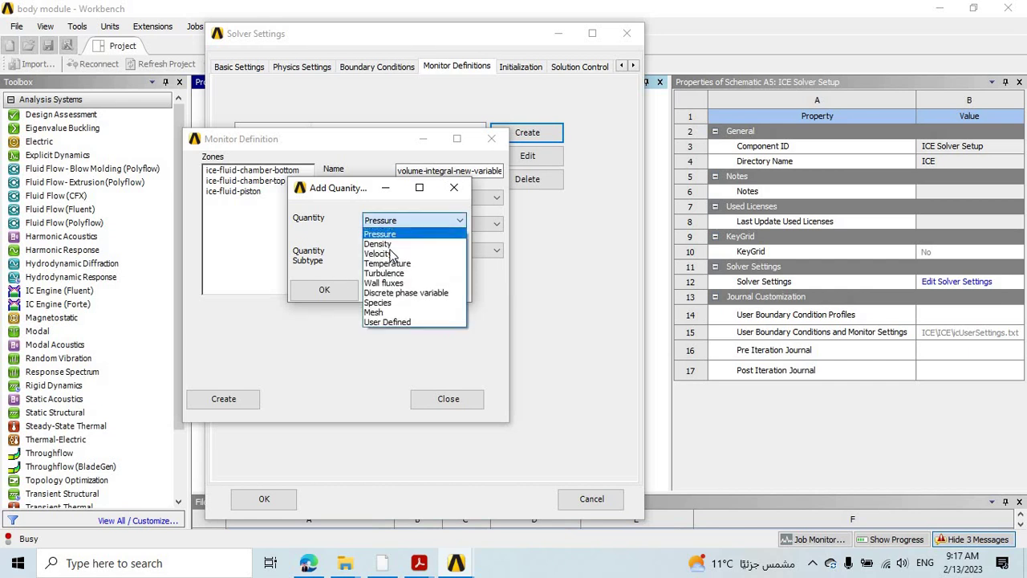
left_click(393, 255)
left_click(398, 255)
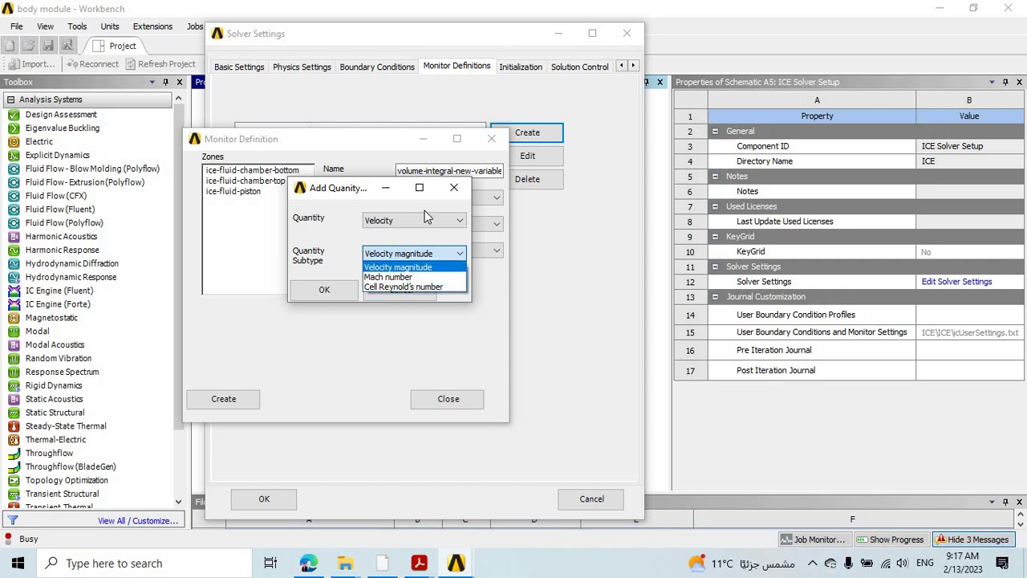
left_click(455, 190)
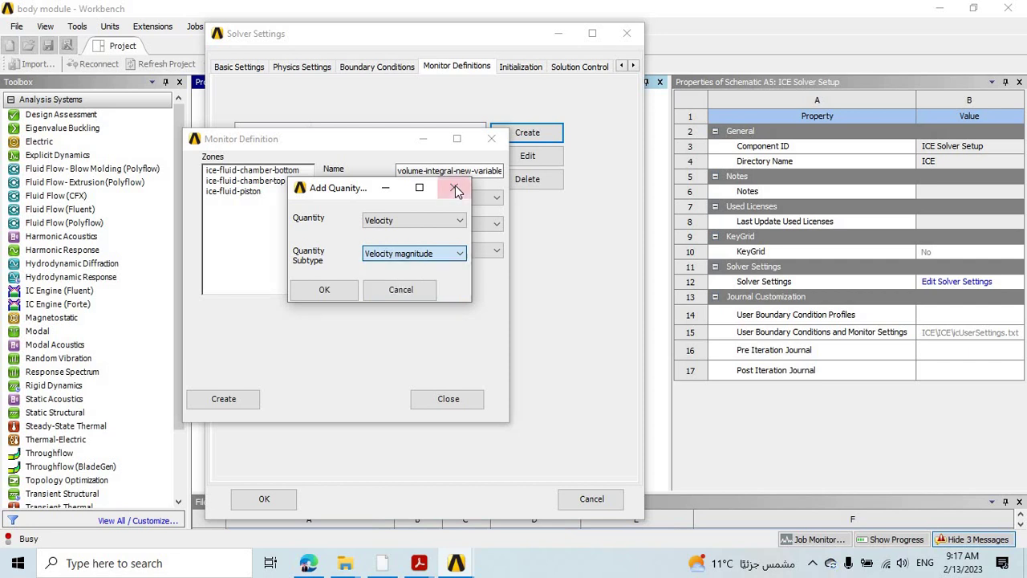
left_click(454, 188)
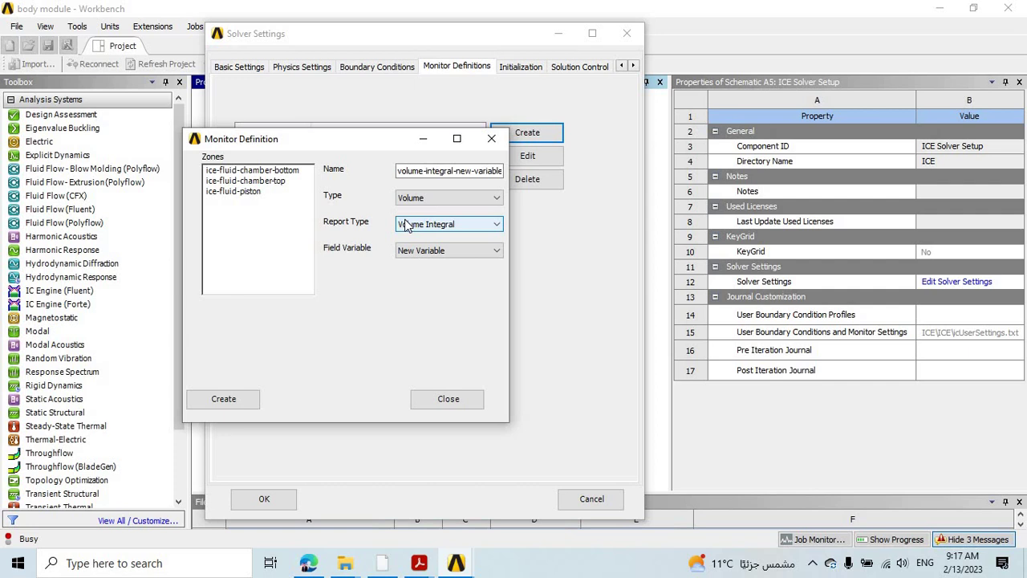
left_click(218, 403)
left_click(447, 399)
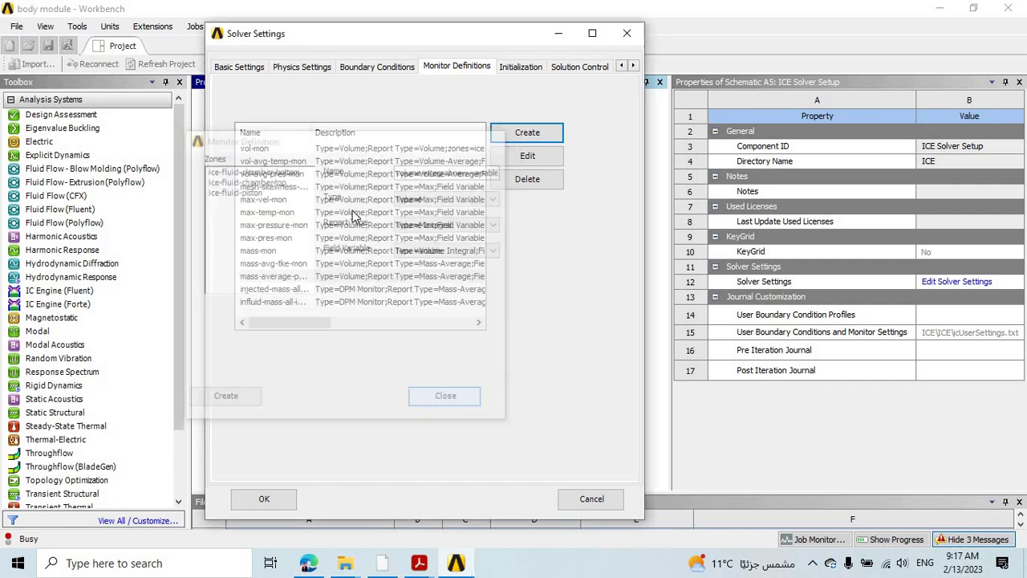
Examine the initialization values, especially the gauge pressure, and the Solution Control settings
left_click(520, 67)
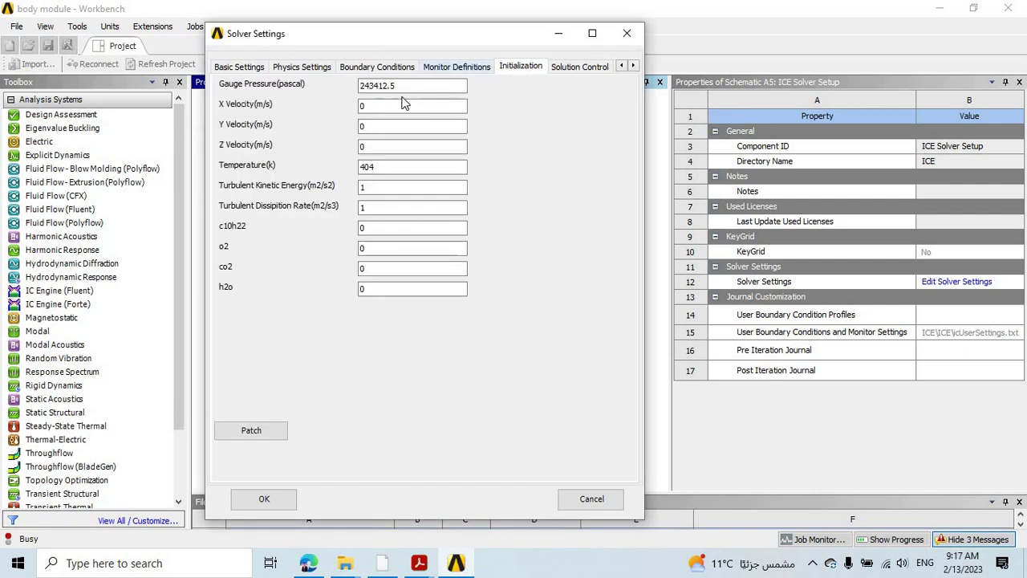
left_click(418, 86)
left_click(398, 85)
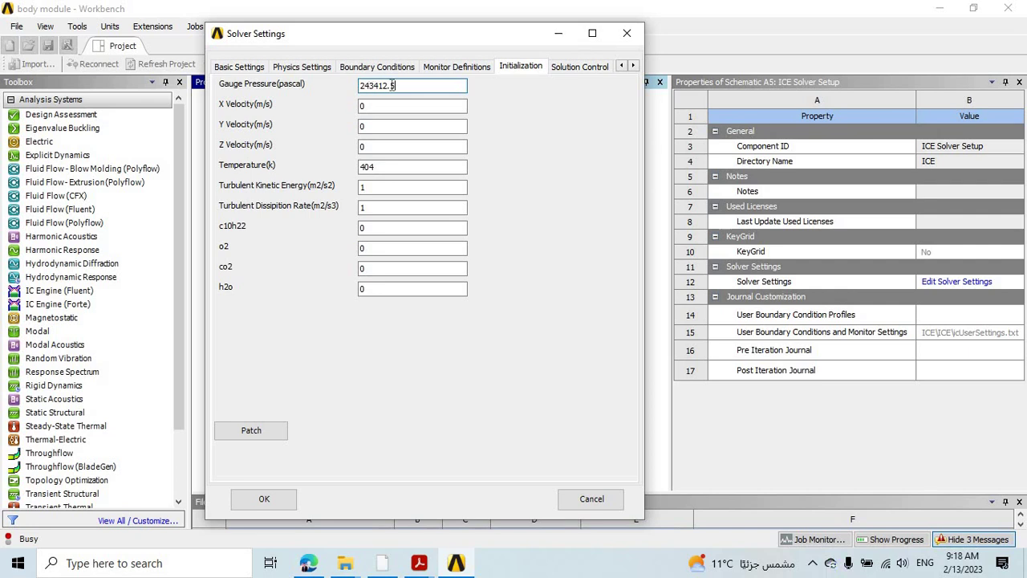
double_click(377, 88)
left_click(370, 86)
left_click(569, 71)
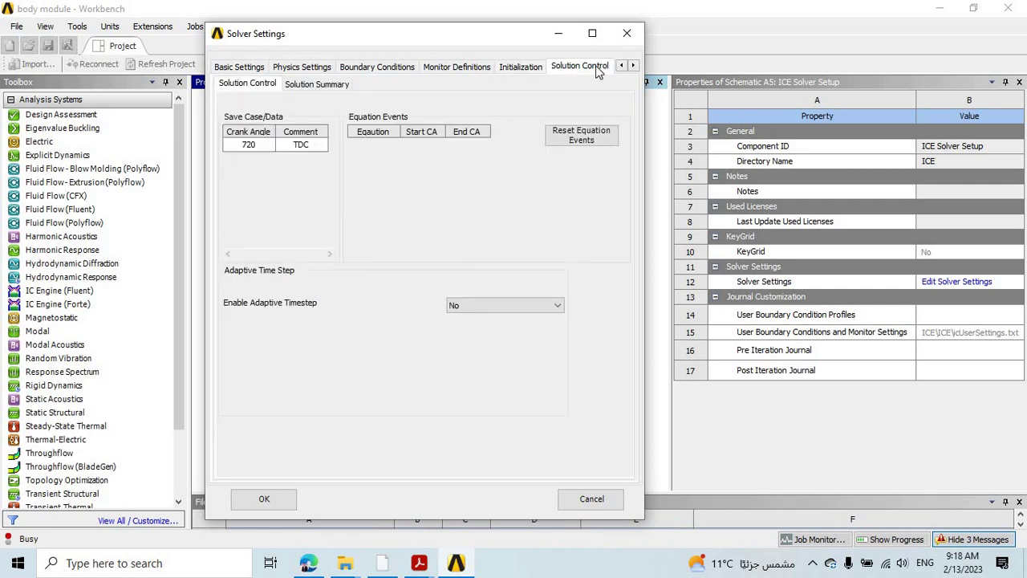
Examine the existing post-processing images and the settings offered for a new one, and cancel the solver settings
left_click(634, 65)
left_click(634, 65)
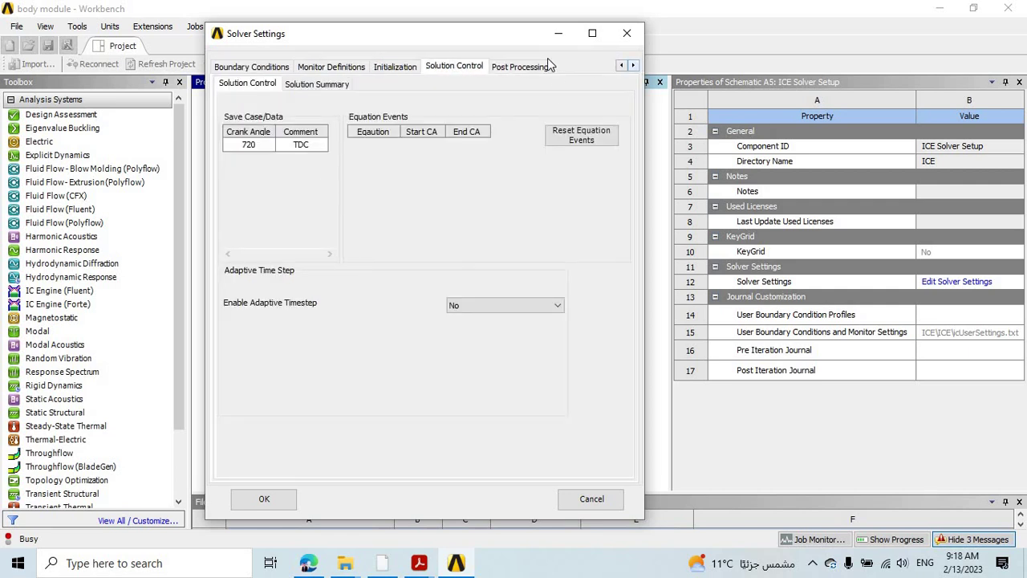
left_click(540, 66)
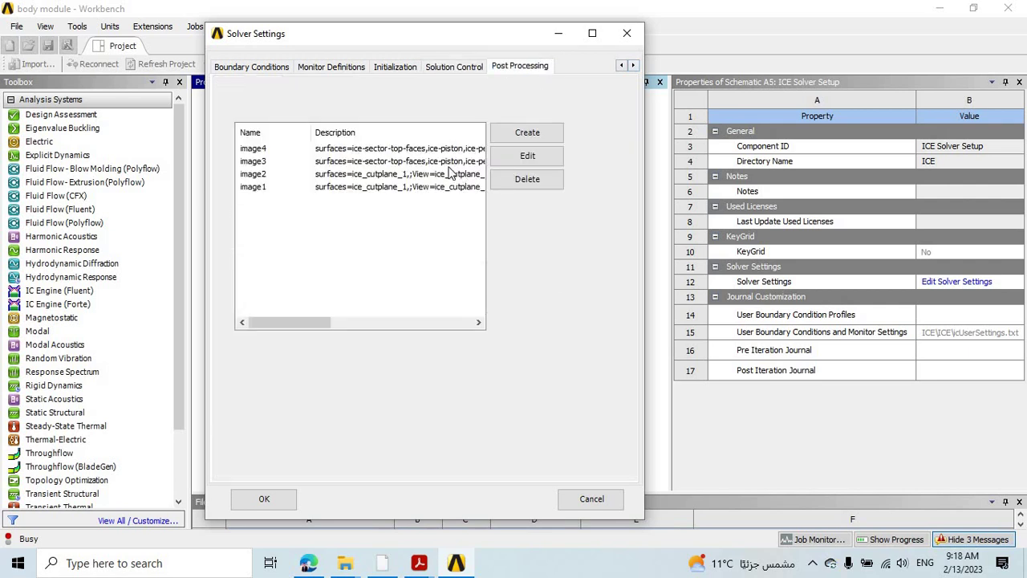
left_click(309, 150)
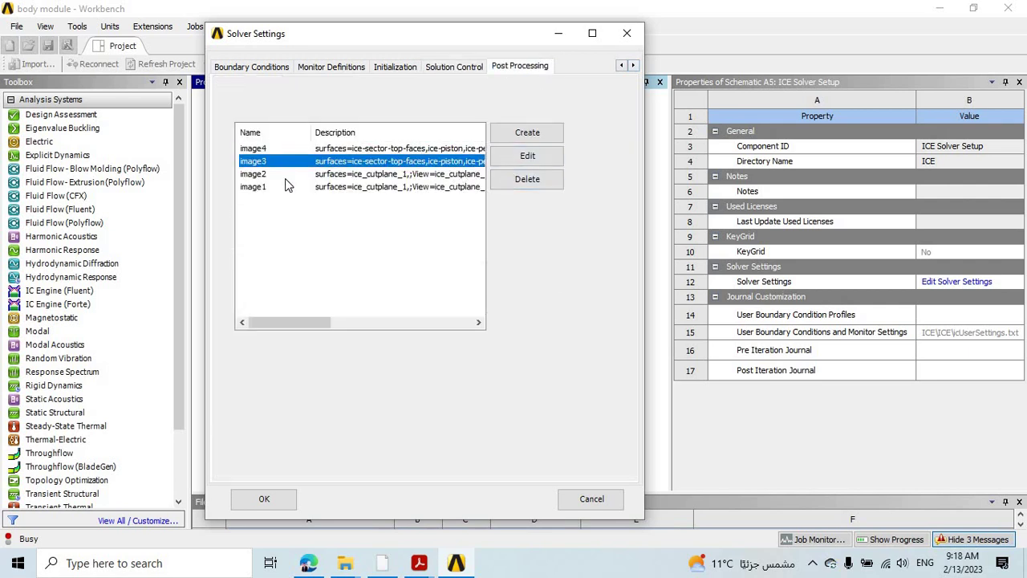
left_click(385, 151)
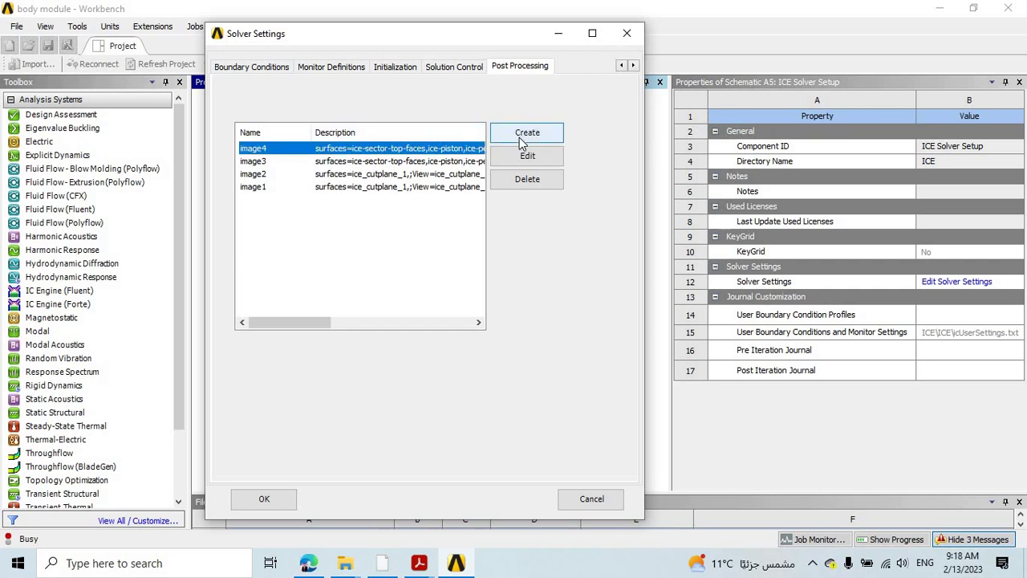
left_click(523, 136)
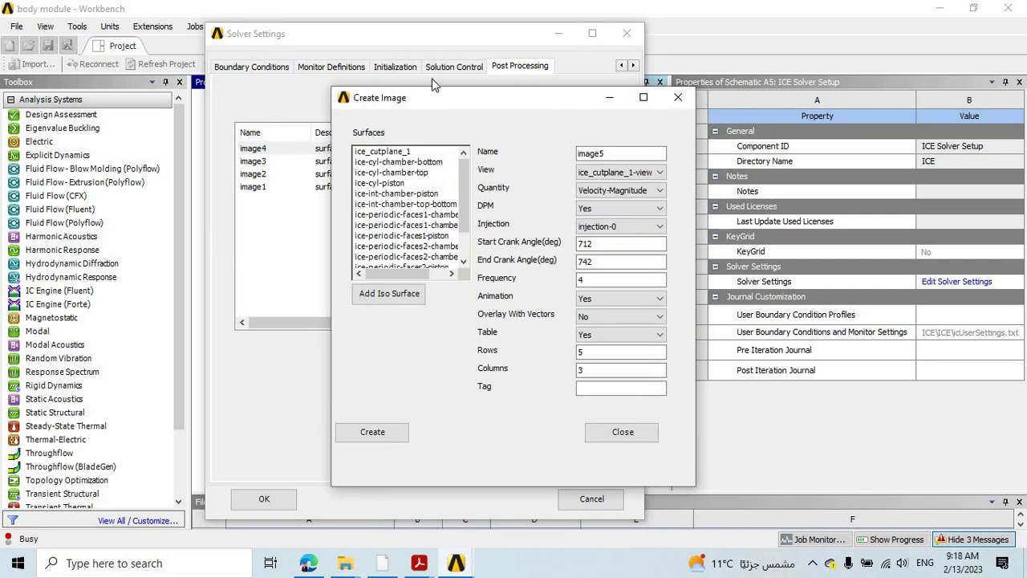
left_click_drag(467, 106, 373, 90)
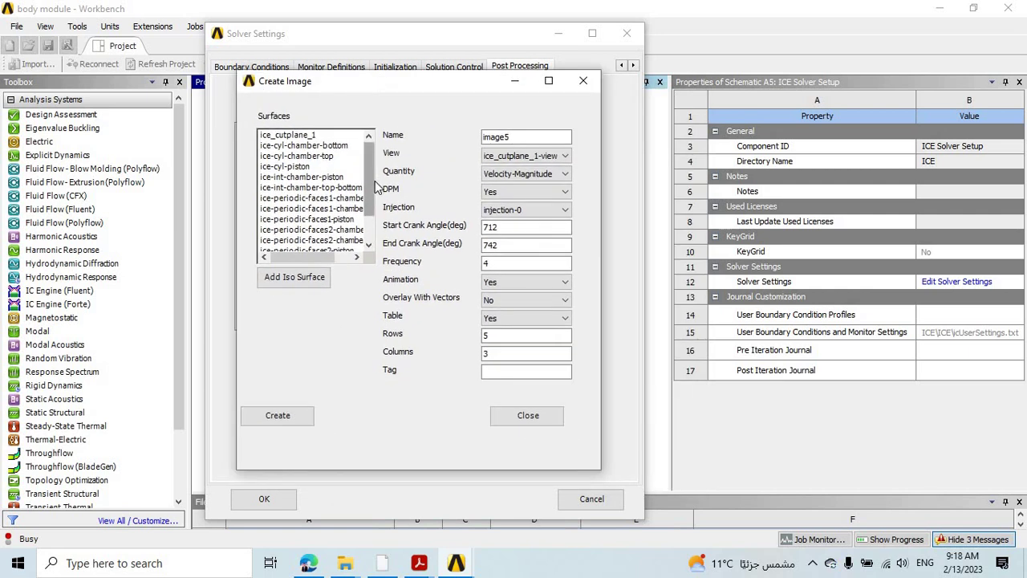
scroll(375, 210, "down", 2)
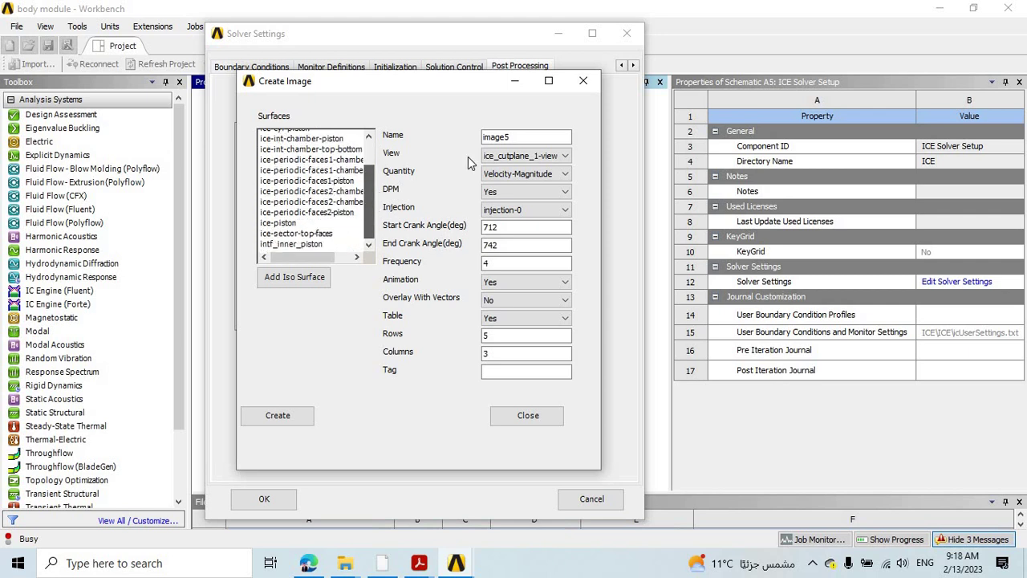
left_click(591, 88)
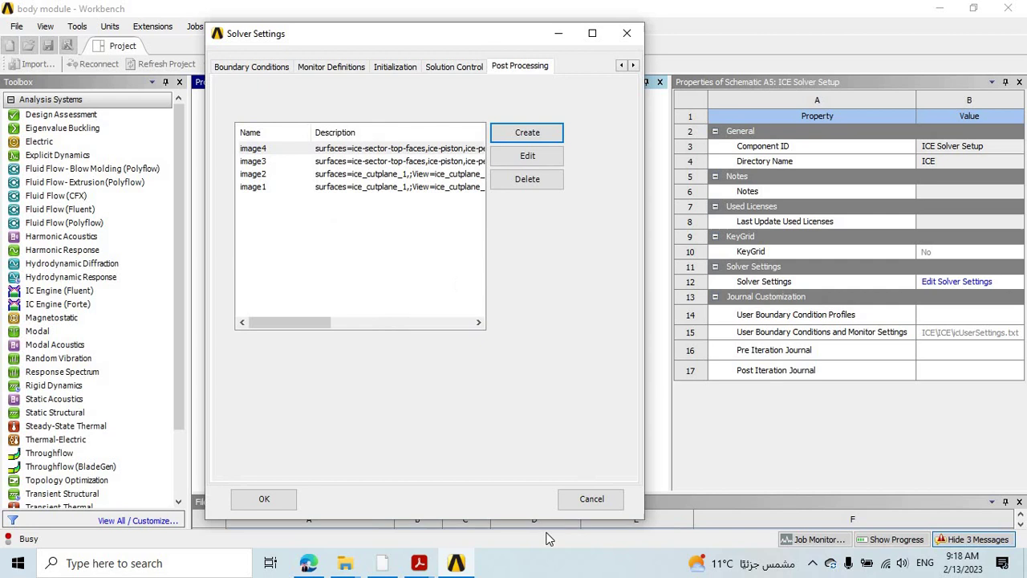
left_click(591, 500)
left_click(813, 564)
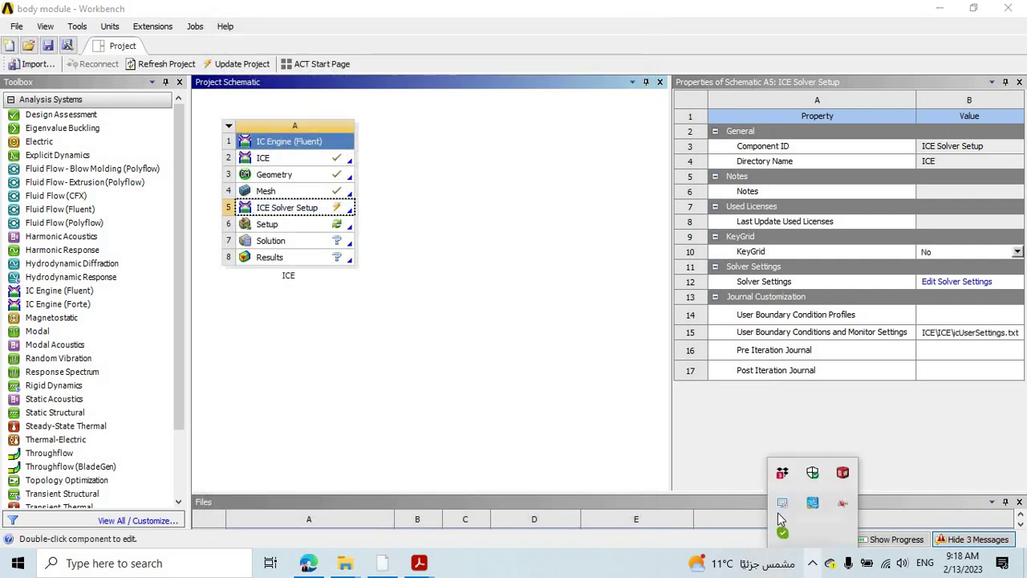